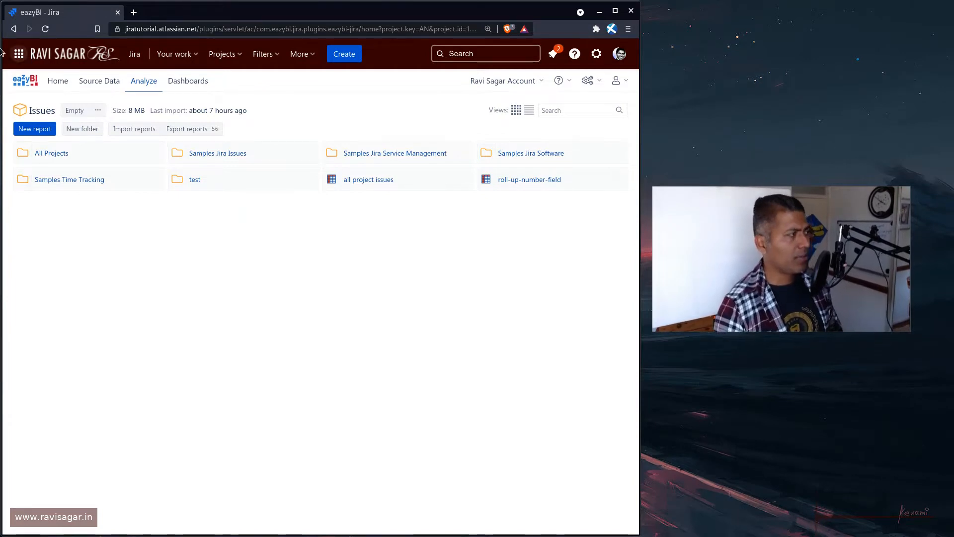
# - Create a new report in the All Projects folder
pyautogui.click(95, 154)
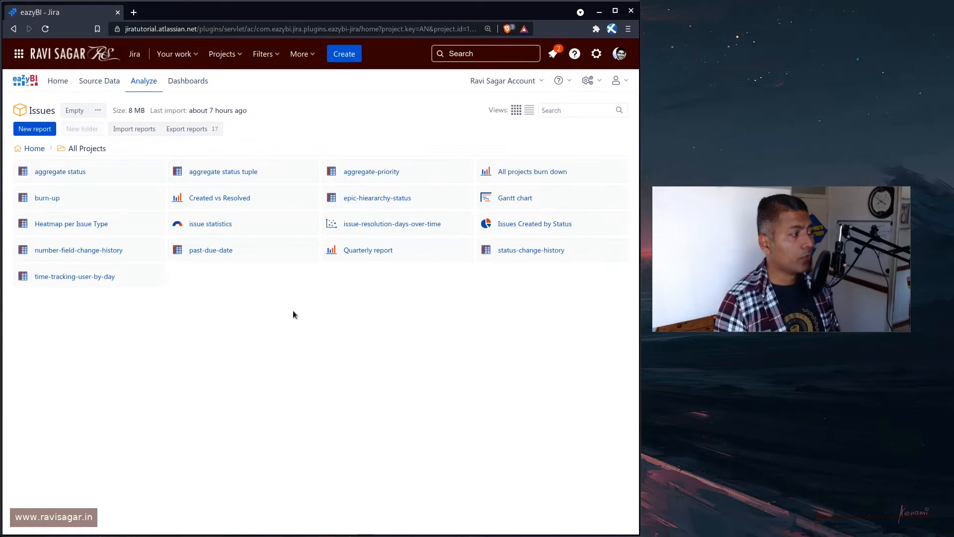
pyautogui.click(37, 129)
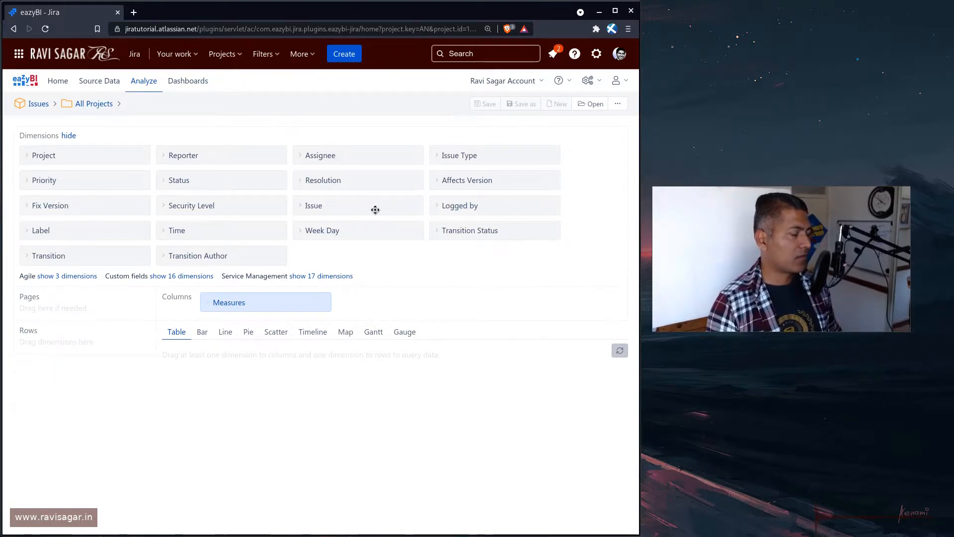
# - Add the Issue dimension to the rows and filter the report pages by the Epic issue type
pyautogui.moveTo(373, 209); pyautogui.dragTo(100, 358)
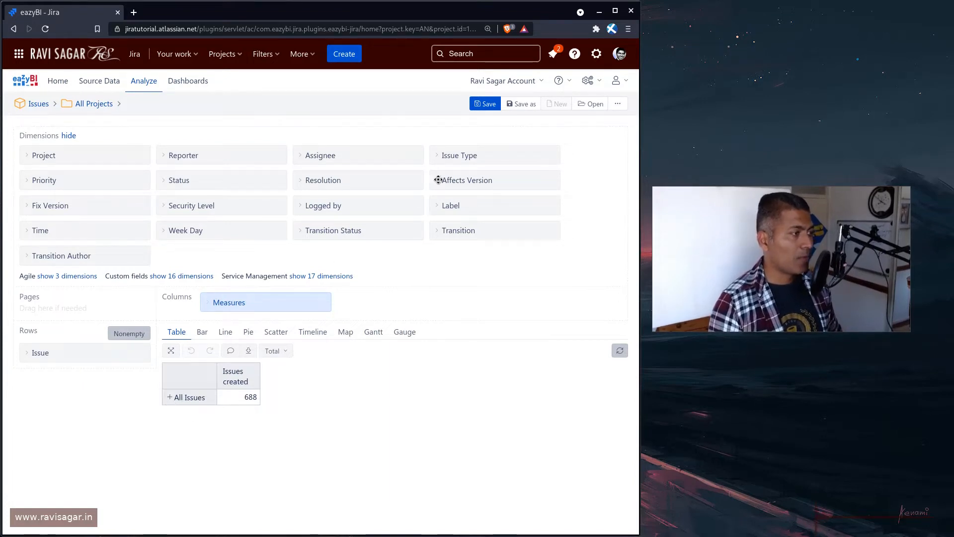
pyautogui.moveTo(467, 154); pyautogui.dragTo(28, 297)
pyautogui.click(27, 294)
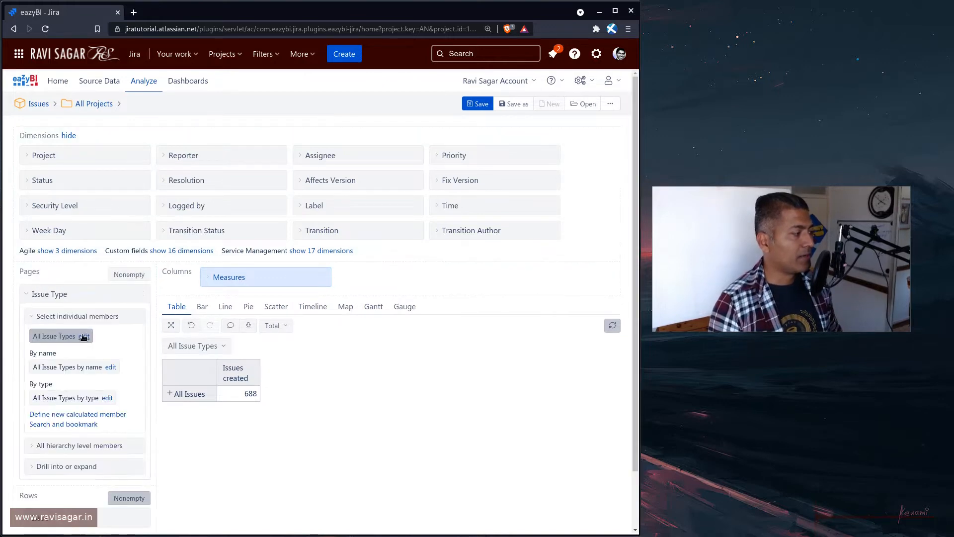
pyautogui.click(193, 347)
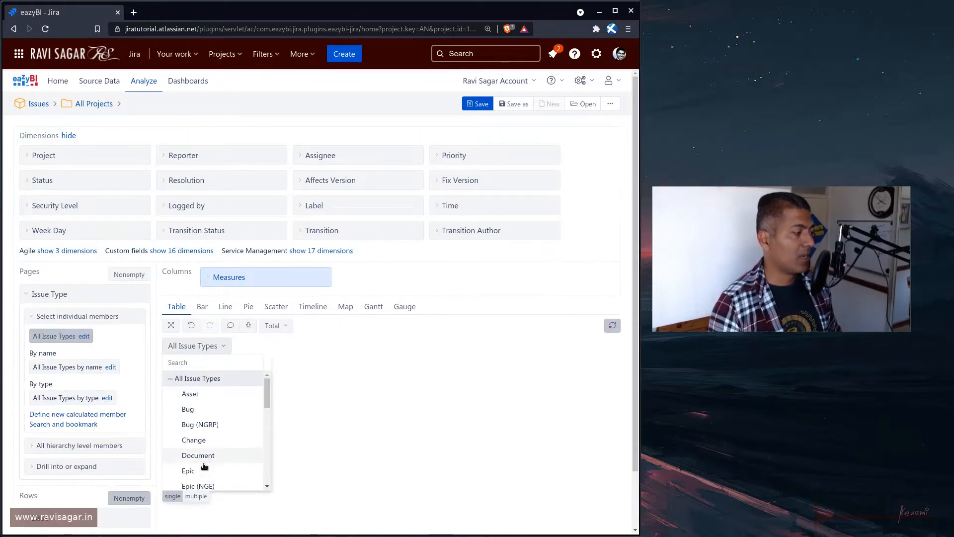
pyautogui.click(192, 471)
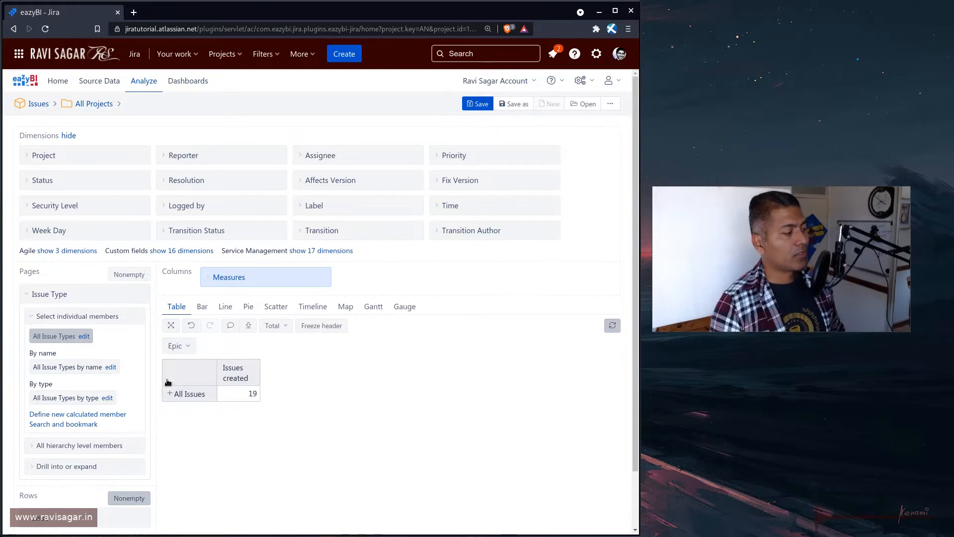
# - Expand All Issues by project, and set the Issue rows to all hierarchy members at the Issue level
pyautogui.click(169, 394)
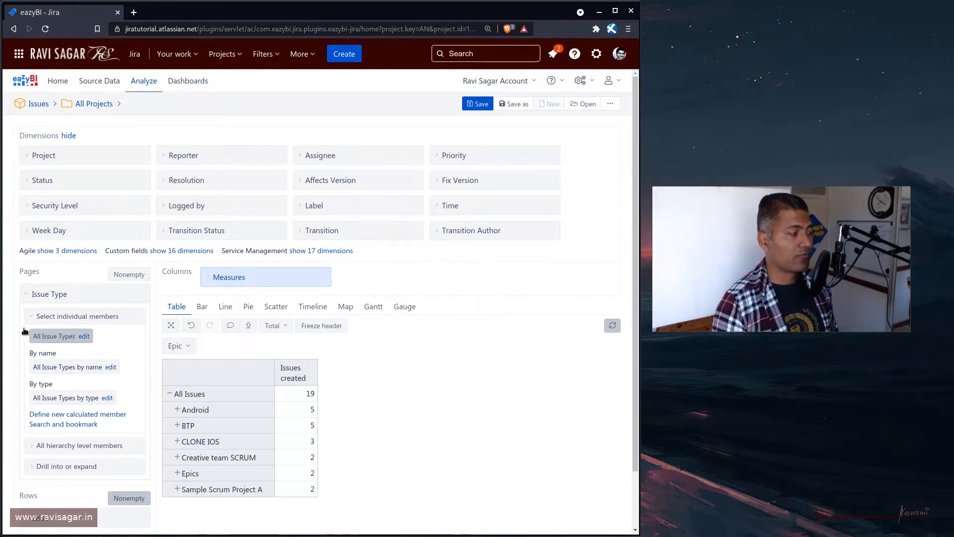
pyautogui.click(27, 294)
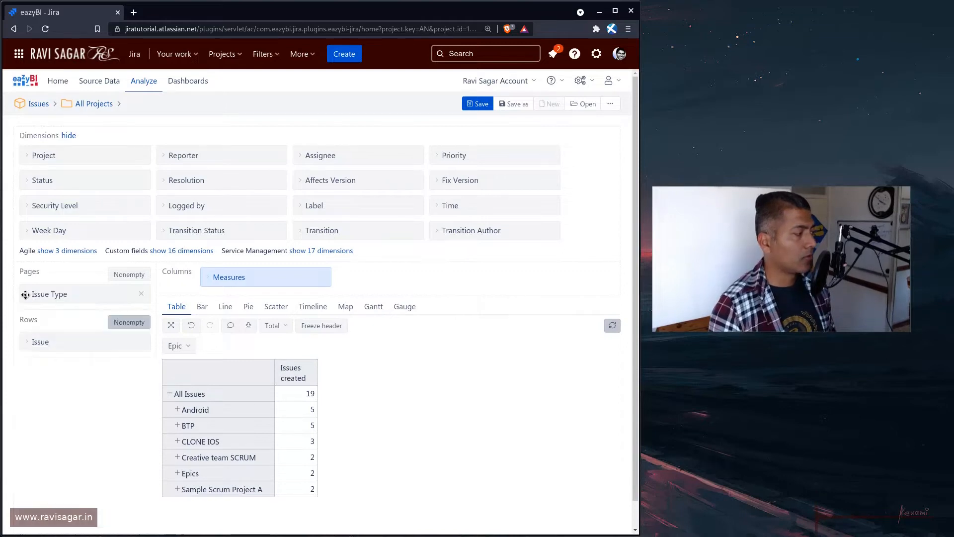
pyautogui.click(26, 343)
pyautogui.scroll(-2, 58, 405)
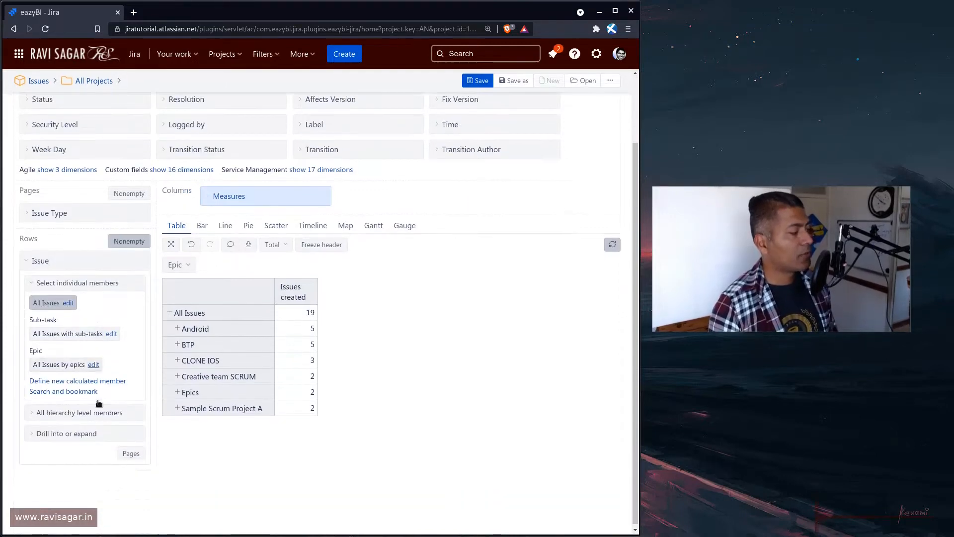
pyautogui.click(33, 413)
pyautogui.click(84, 334)
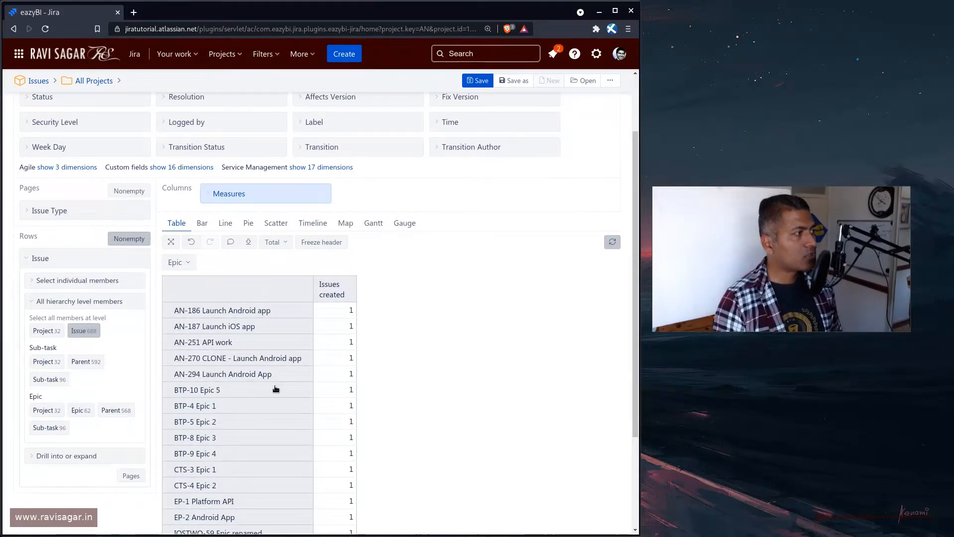
# - Add the Status dimension to the columns before Measures and expand All Statuses into individual statuses
pyautogui.scroll(3, 275, 381)
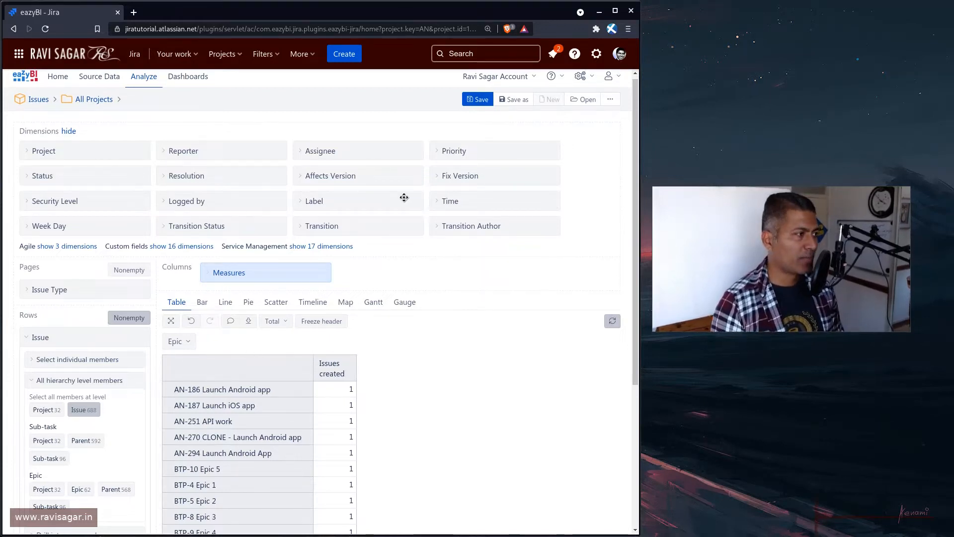
pyautogui.moveTo(54, 172); pyautogui.dragTo(221, 273)
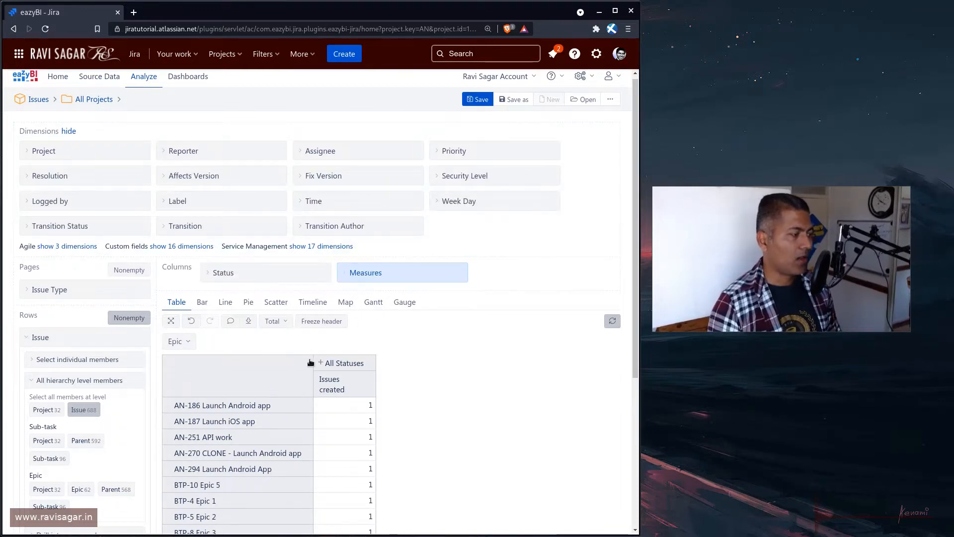
pyautogui.click(321, 364)
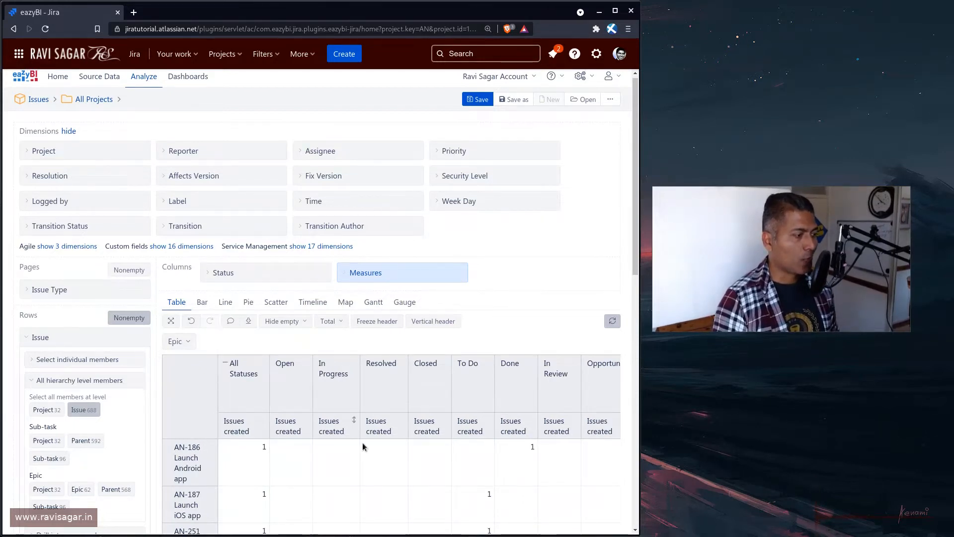
pyautogui.scroll(-2, 363, 440)
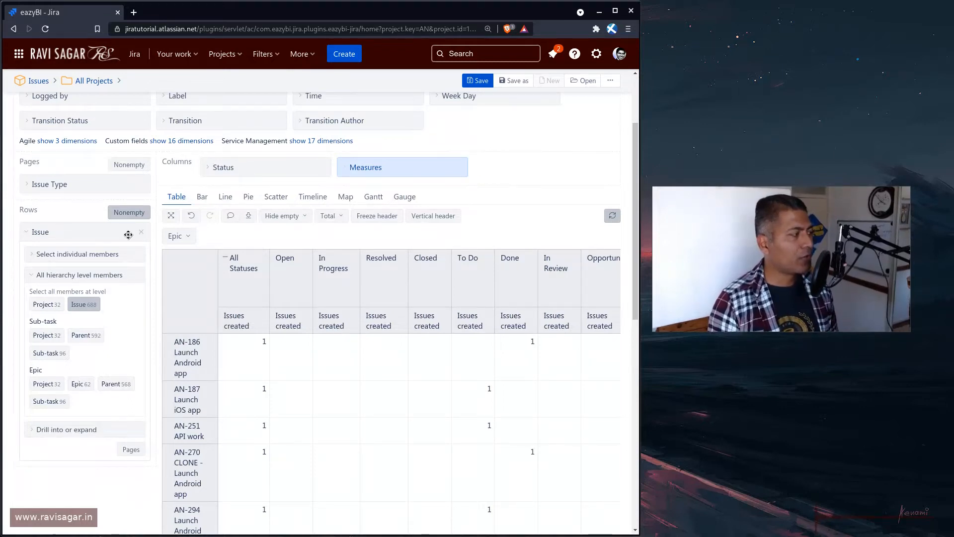
# - Remove Issue Type from the pages, Issue from the rows and Status from the columns
pyautogui.click(141, 184)
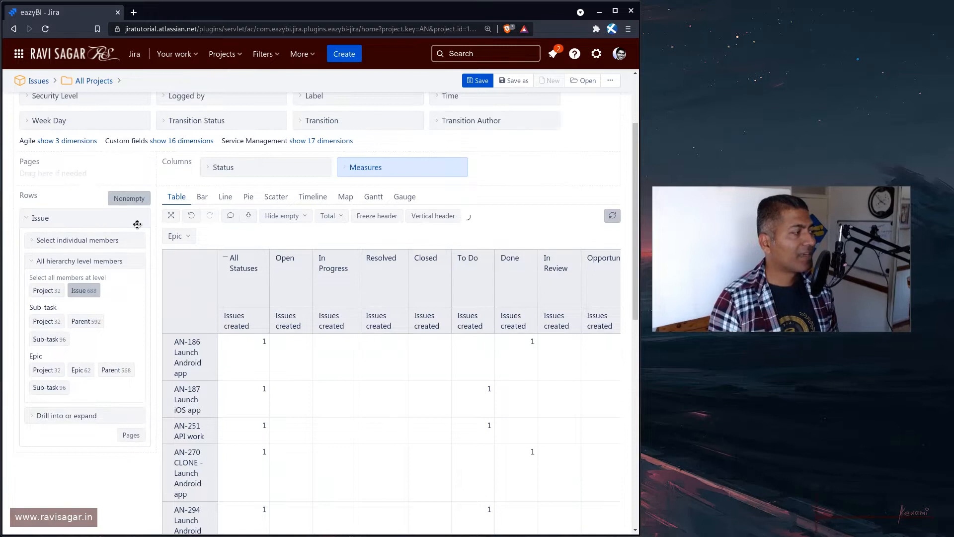
pyautogui.click(141, 218)
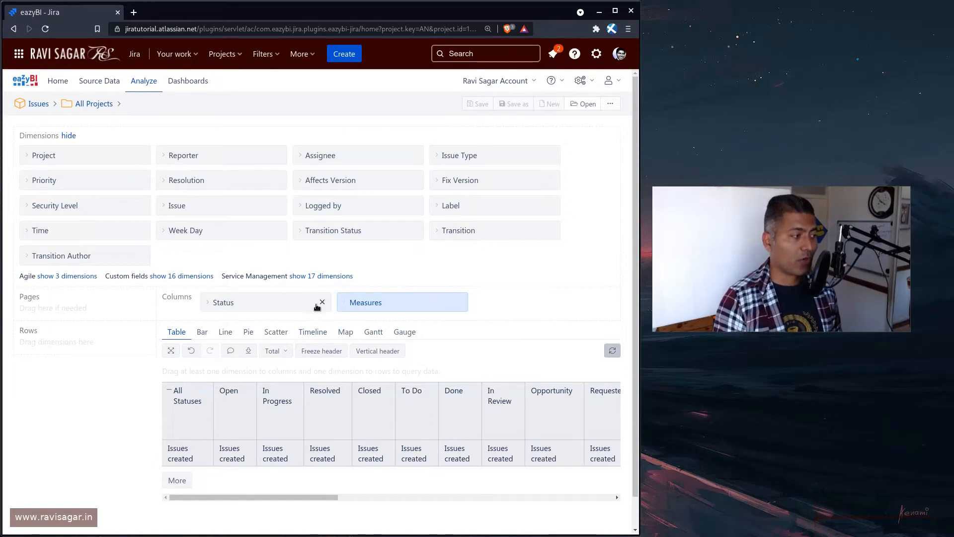
pyautogui.click(322, 302)
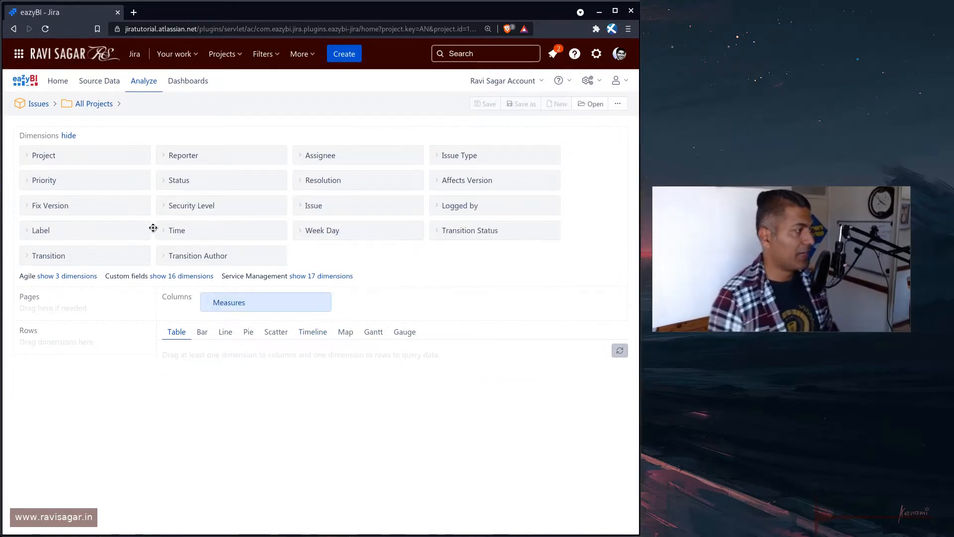
# - Add the Issue dimension to the rows and select all members at the Epic level of the Epic hierarchy
pyautogui.moveTo(336, 205); pyautogui.dragTo(46, 346)
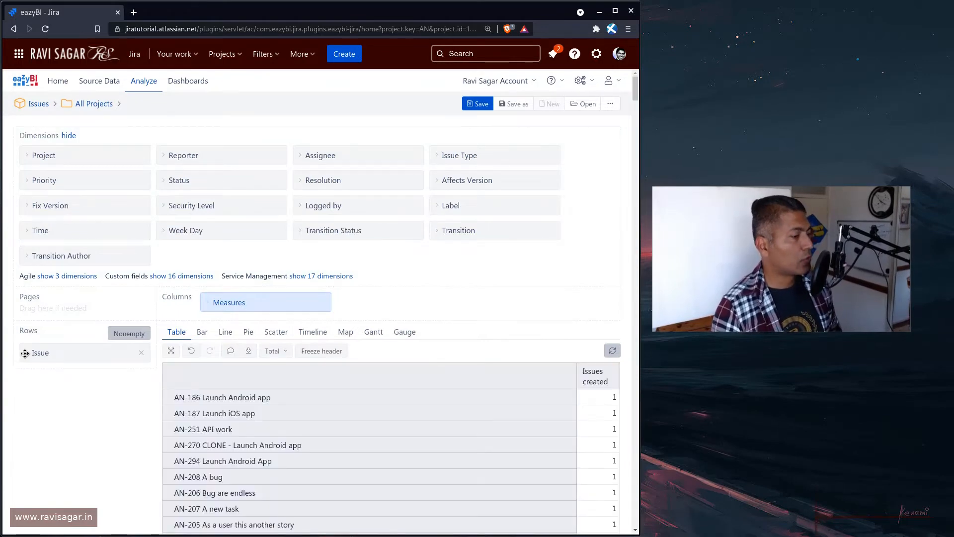
pyautogui.click(25, 353)
pyautogui.scroll(-3, 26, 352)
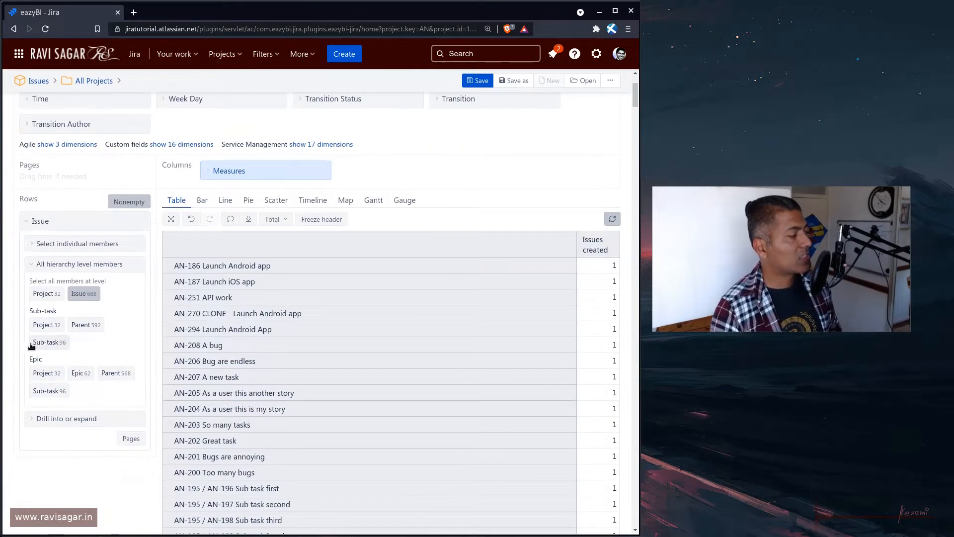
pyautogui.click(83, 374)
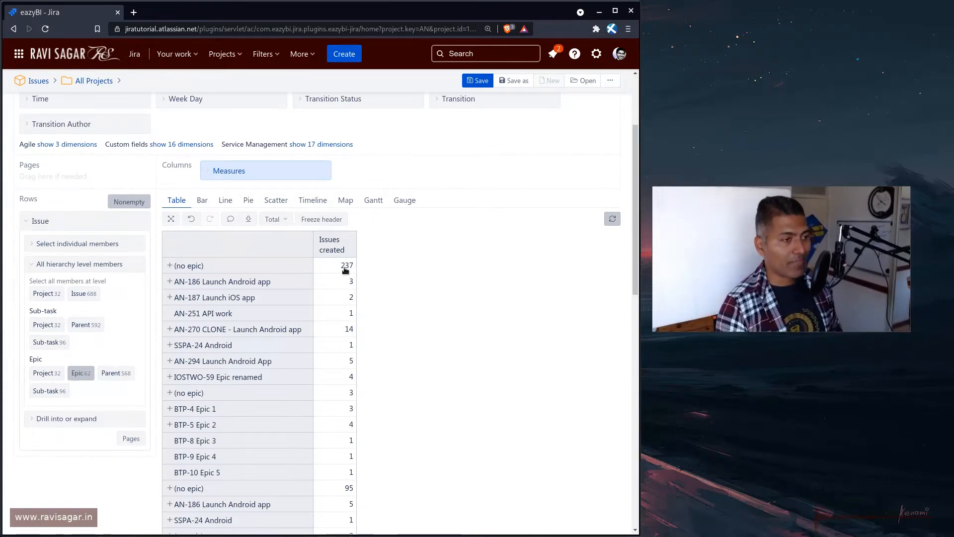
# - Look at the issues under the epics AN-186 Launch Android app and AN-270 CLONE - Launch Android app
pyautogui.click(171, 282)
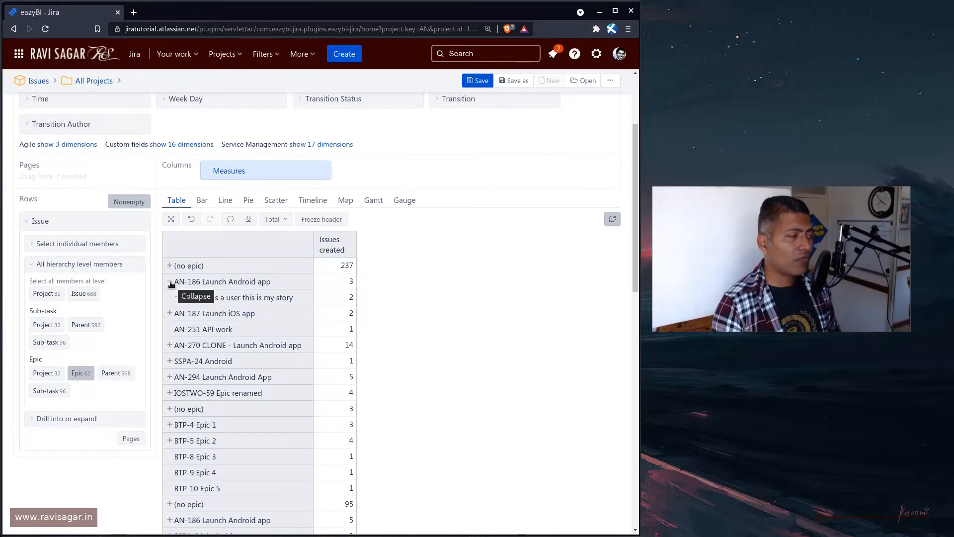
pyautogui.click(170, 282)
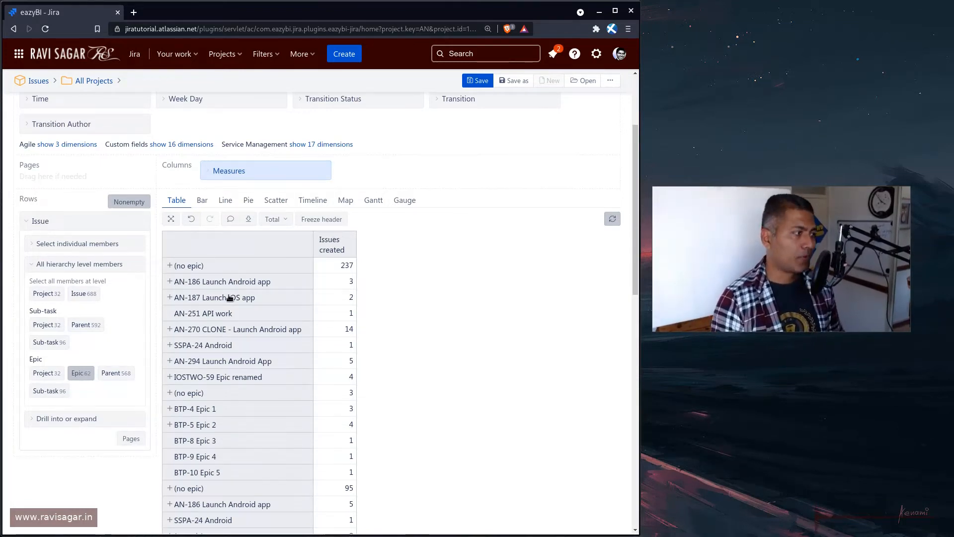
pyautogui.click(170, 330)
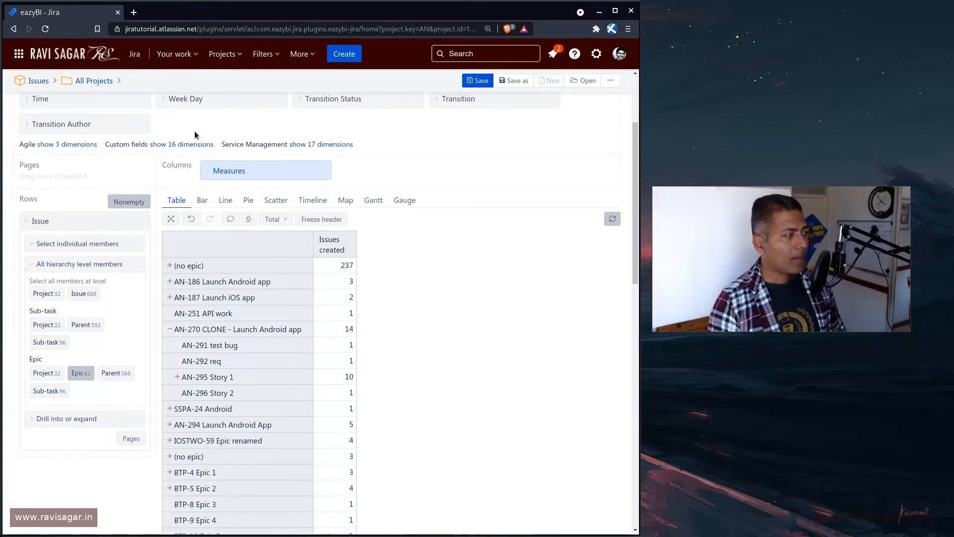
# - Add the Issue type and Issue status measures from the issue properties to the report columns
pyautogui.click(208, 171)
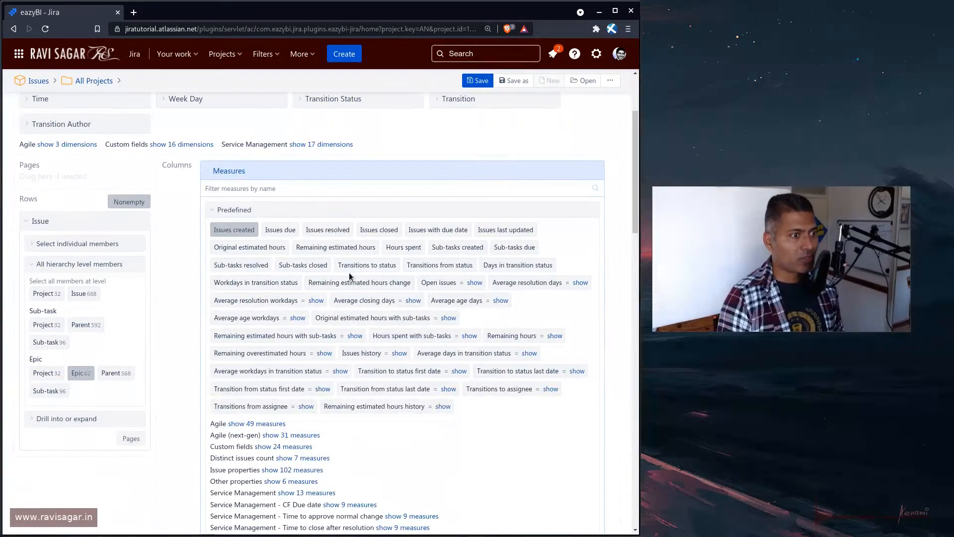
pyautogui.scroll(-5, 348, 273)
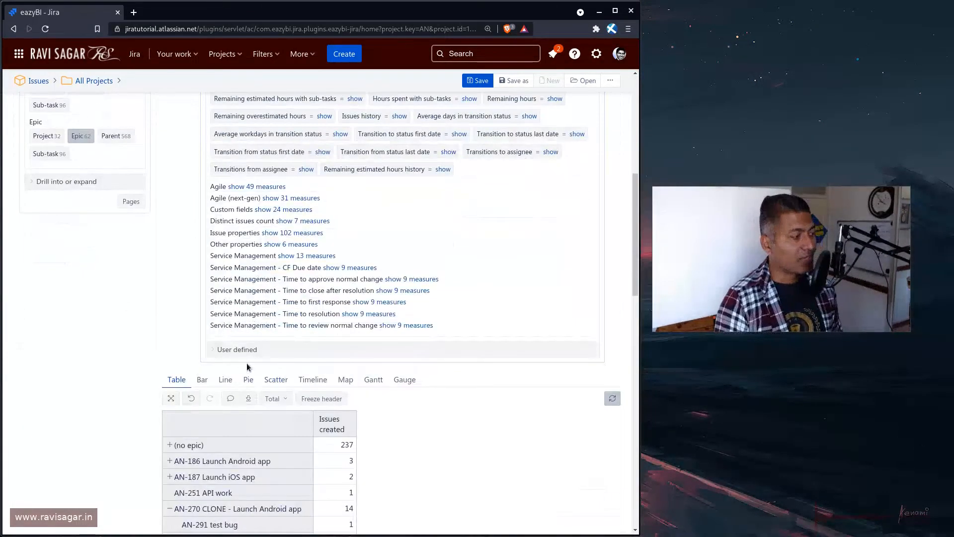
pyautogui.click(212, 350)
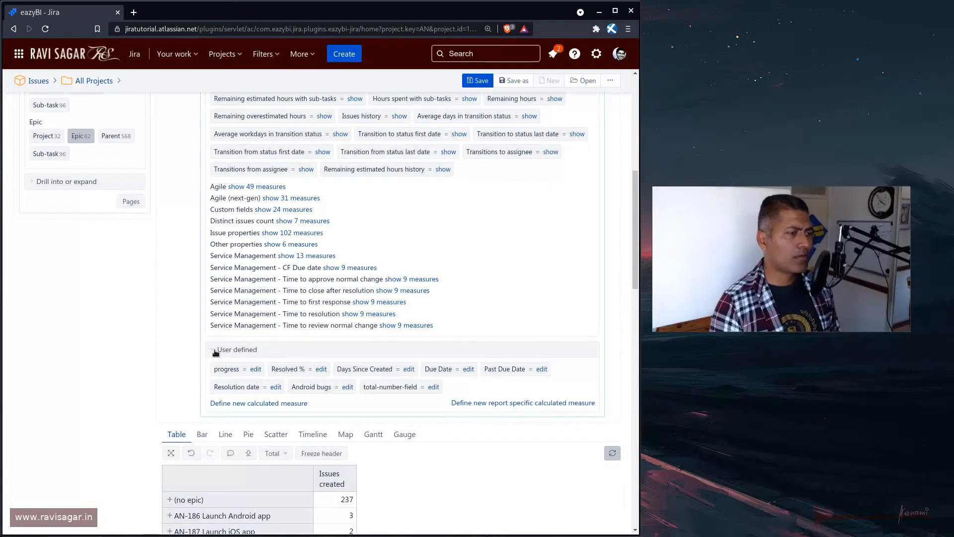
pyautogui.click(282, 234)
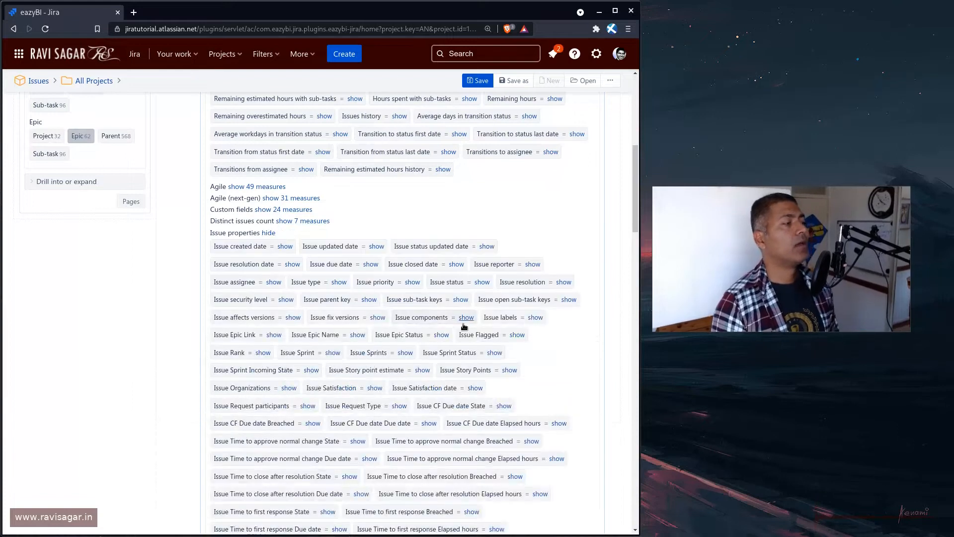
pyautogui.scroll(-3, 463, 321)
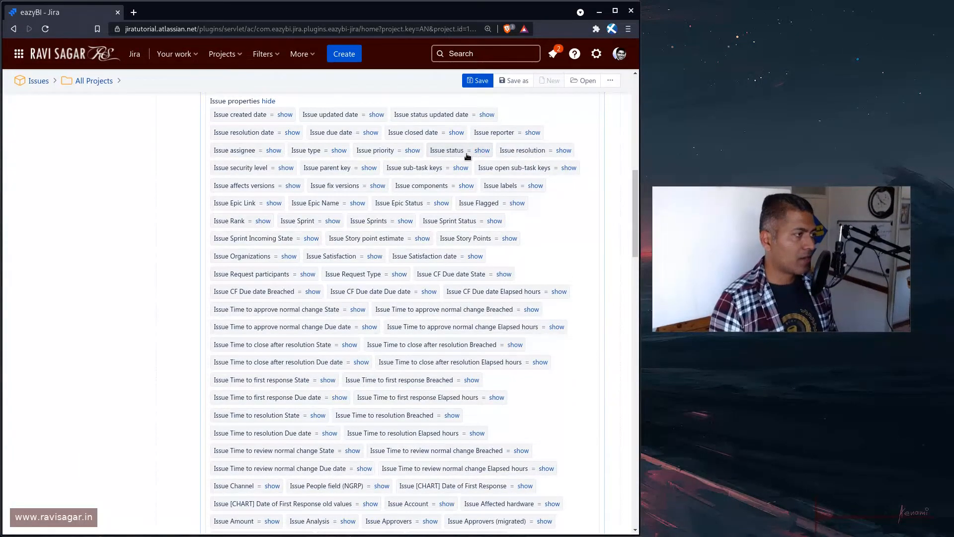
pyautogui.click(316, 155)
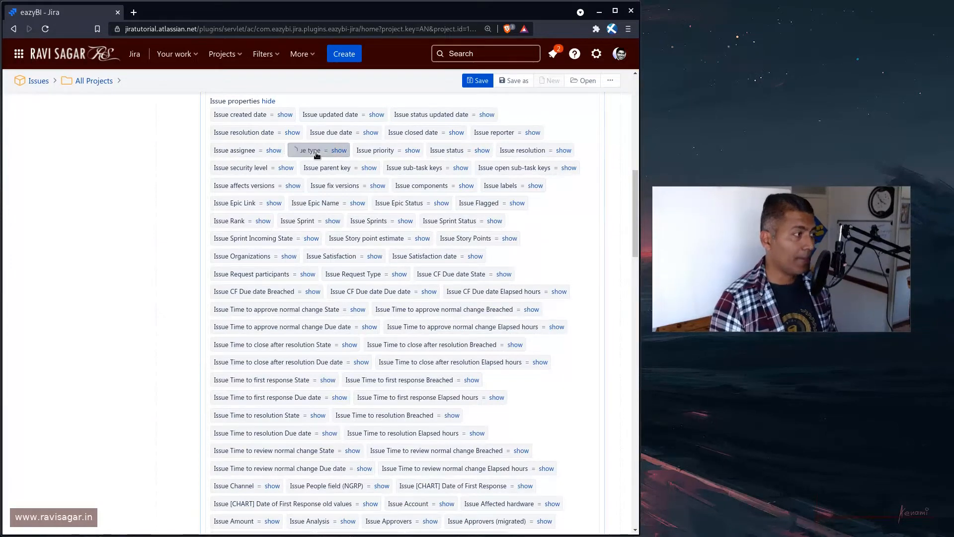
pyautogui.scroll(-7, 444, 153)
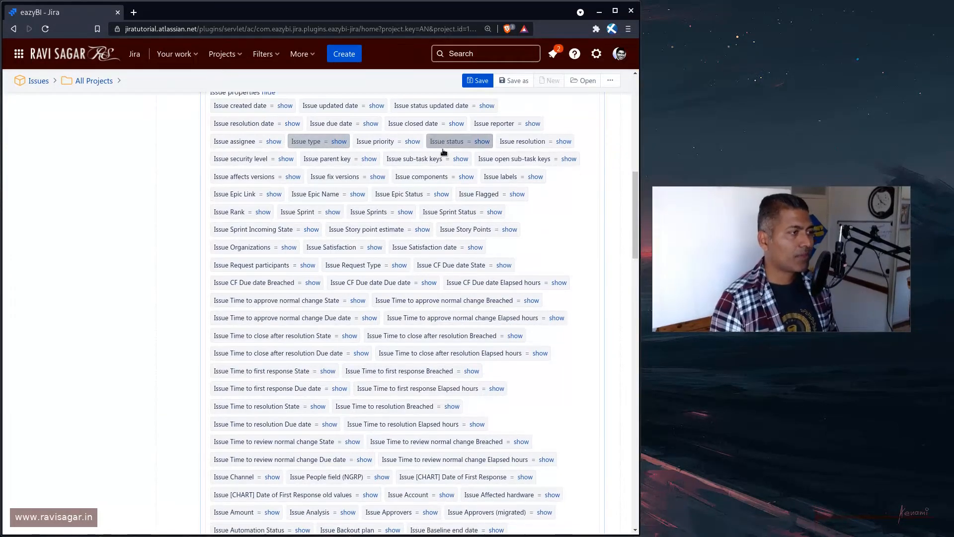
# - Reorder the table columns to Issue type, Issue status and Issues created
pyautogui.scroll(-7, 444, 153)
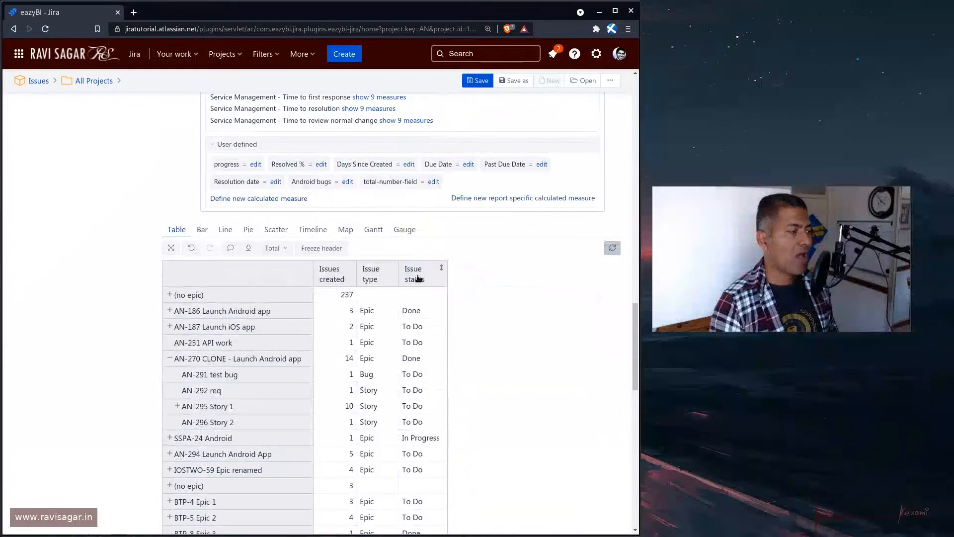
pyautogui.moveTo(418, 275); pyautogui.dragTo(328, 277)
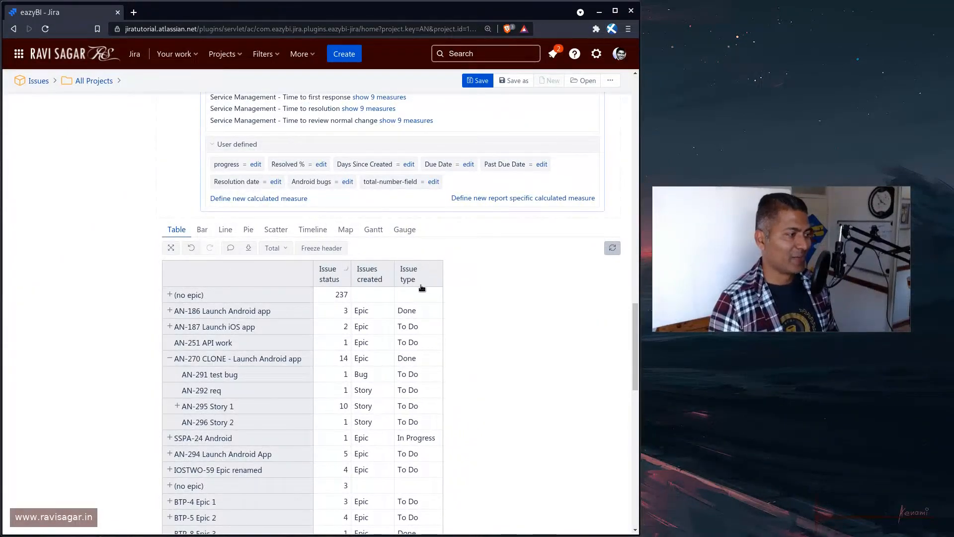
pyautogui.moveTo(410, 281); pyautogui.dragTo(331, 280)
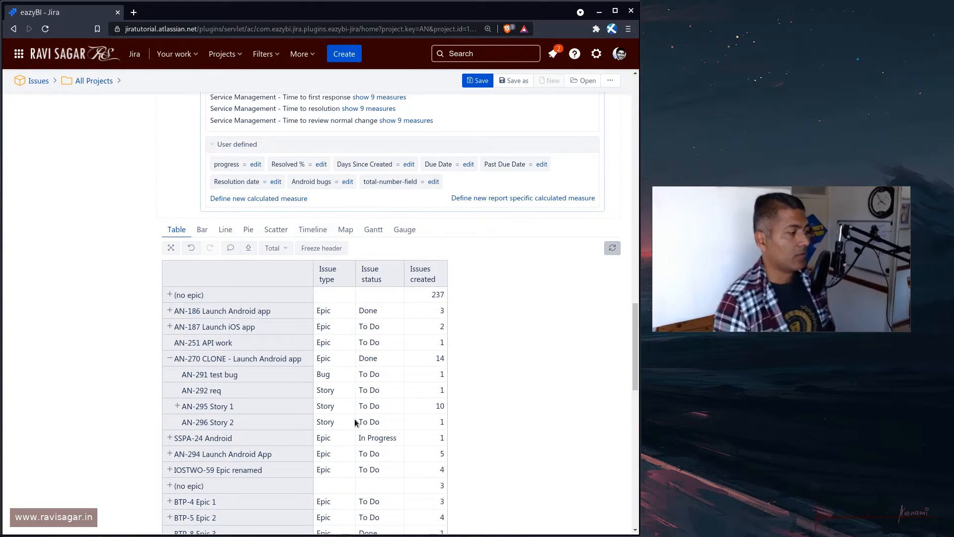
# - View the sub-tasks of AN-295 Story 1 and collapse the AN-270 CLONE - Launch Android app epic
pyautogui.click(179, 406)
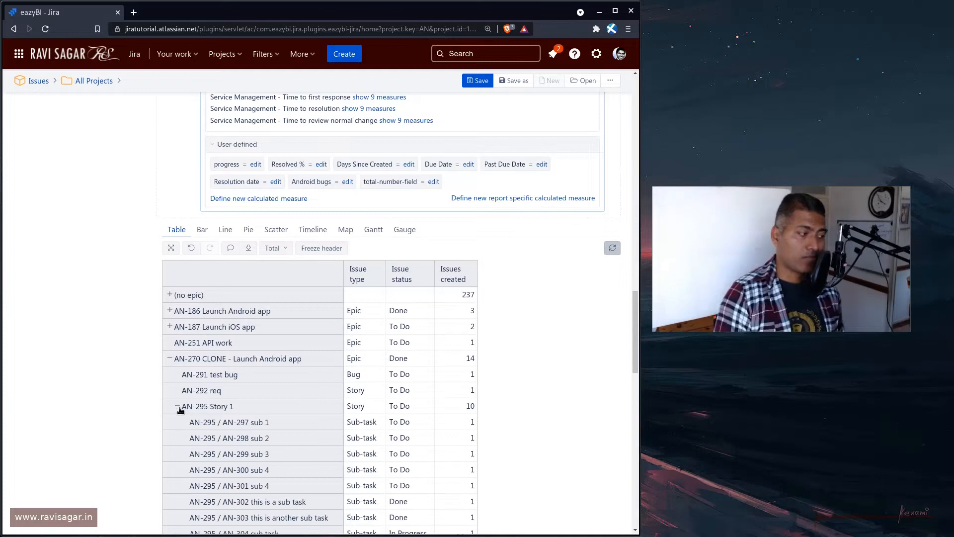
pyautogui.click(172, 358)
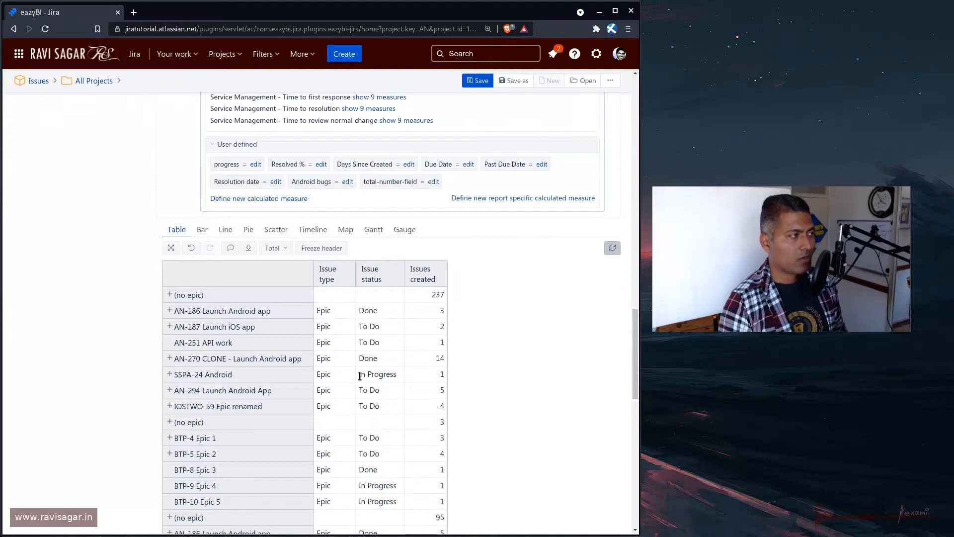
# - Collapse the Measures selection of the columns and the Issue selection of the rows
pyautogui.scroll(20, 360, 376)
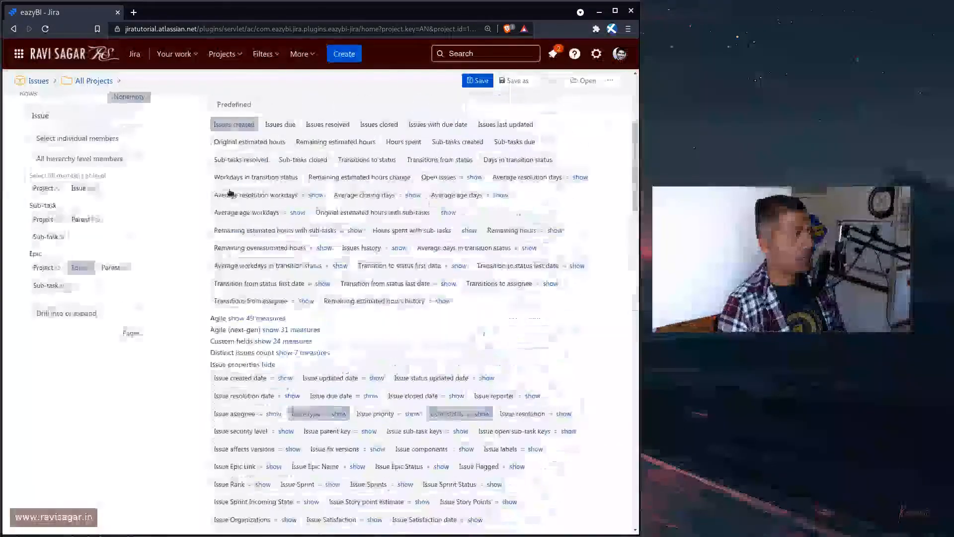
pyautogui.scroll(3, 230, 193)
pyautogui.click(214, 144)
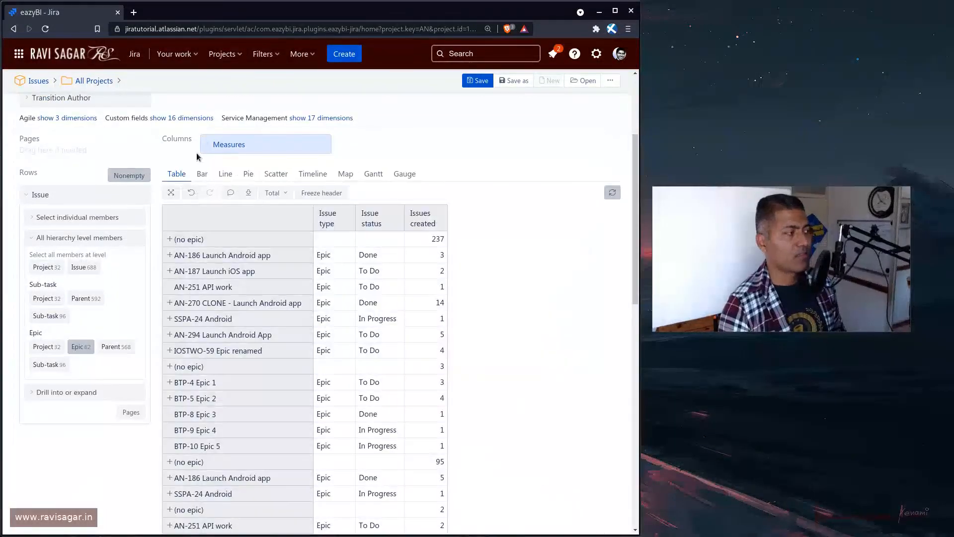
pyautogui.click(26, 195)
# - Show the Agile dimensions and add the Project dimension to the report pages
pyautogui.scroll(1, 259, 292)
pyautogui.scroll(3, 258, 291)
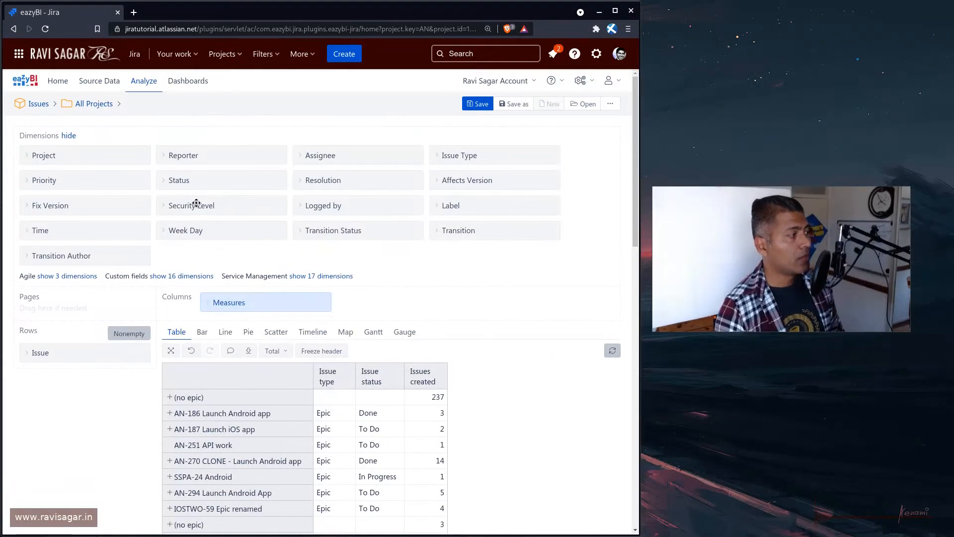
pyautogui.click(63, 277)
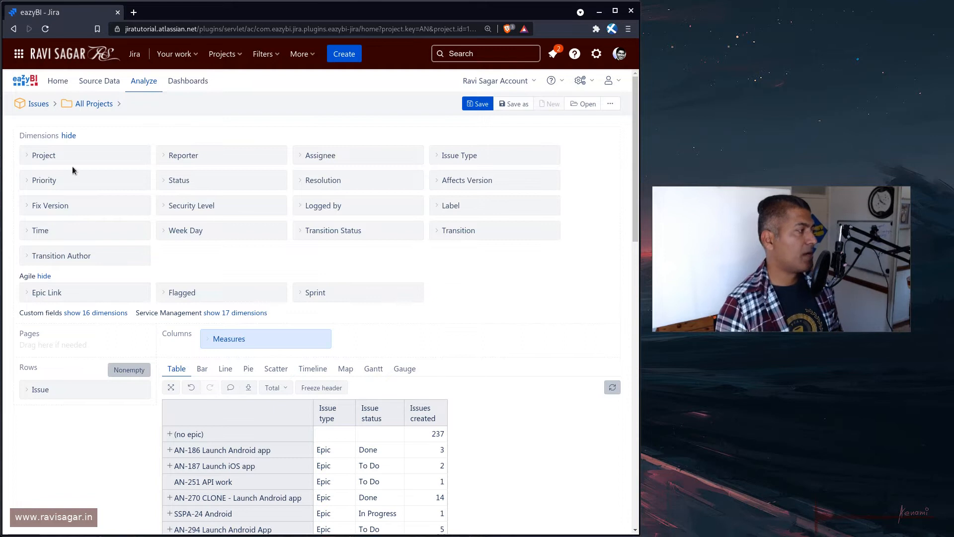
pyautogui.moveTo(74, 155); pyautogui.dragTo(78, 319)
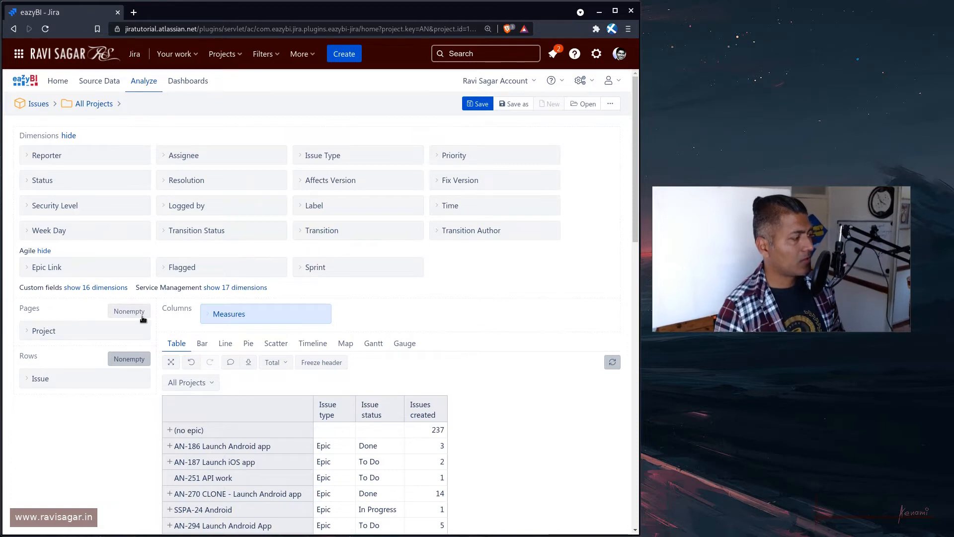
# - Filter the report by the Android project and return the project filter to All Projects
pyautogui.scroll(-3, 371, 343)
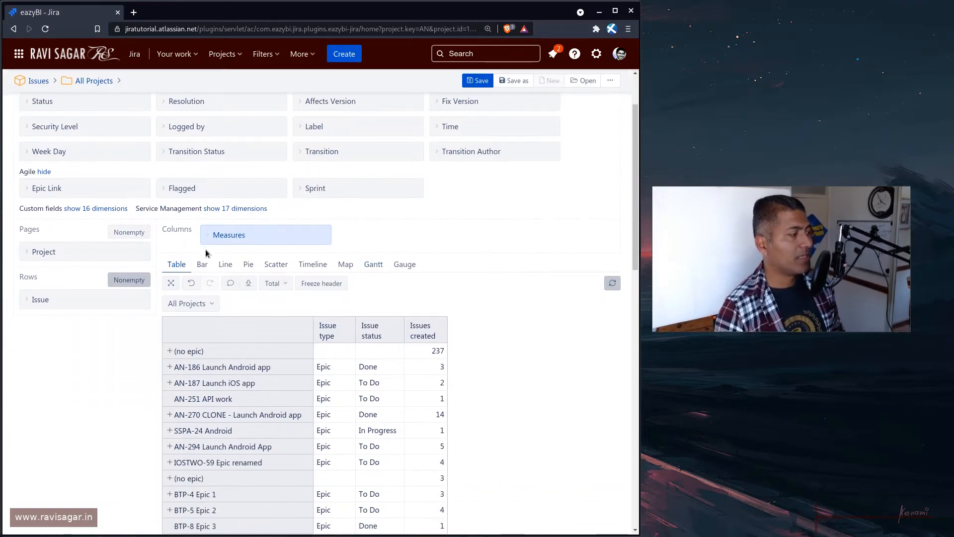
pyautogui.click(210, 305)
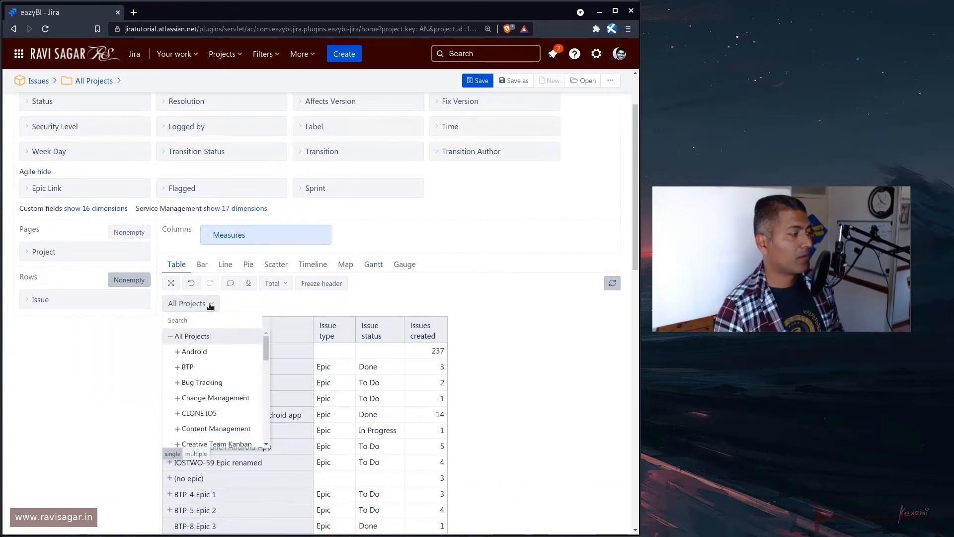
pyautogui.click(204, 354)
pyautogui.click(204, 303)
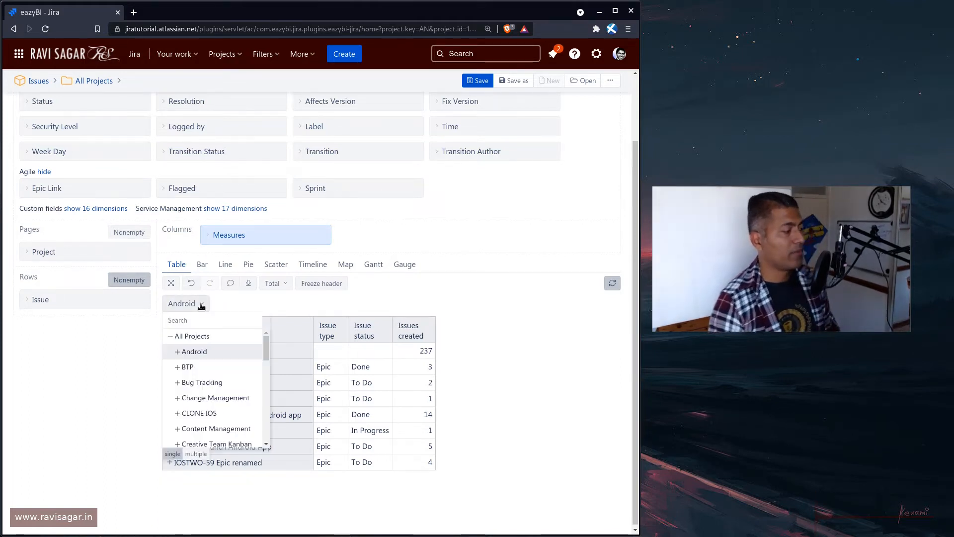
pyautogui.click(205, 338)
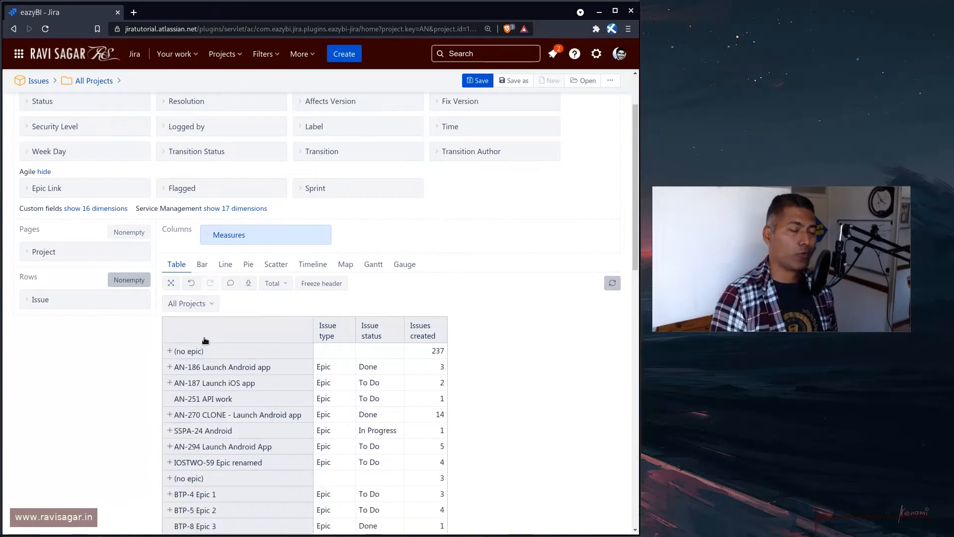
# - Expand the Measures selection of the report columns and go through the available measures down to the table
pyautogui.scroll(-2, 448, 362)
pyautogui.scroll(3, 448, 362)
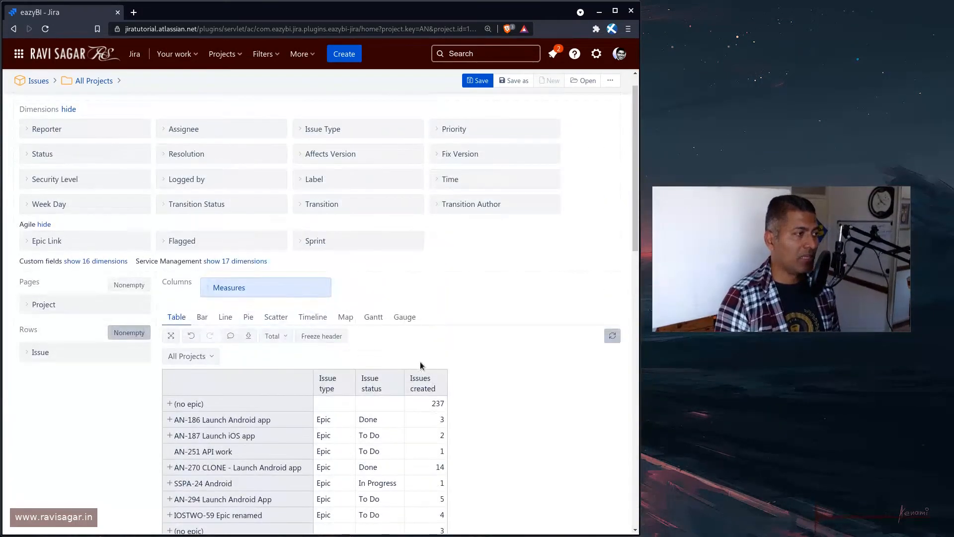
pyautogui.click(201, 287)
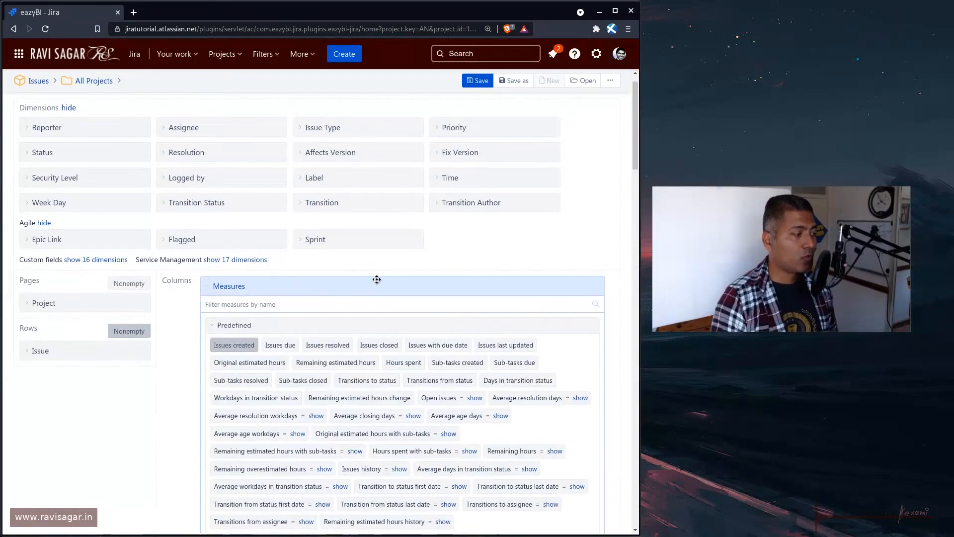
pyautogui.scroll(-5, 375, 277)
pyautogui.scroll(-10, 434, 330)
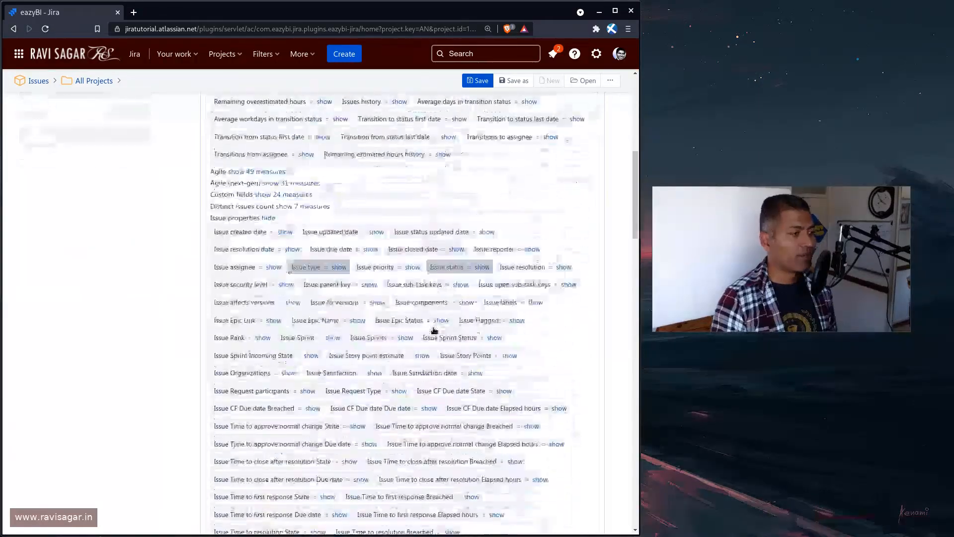
pyautogui.scroll(-4, 433, 330)
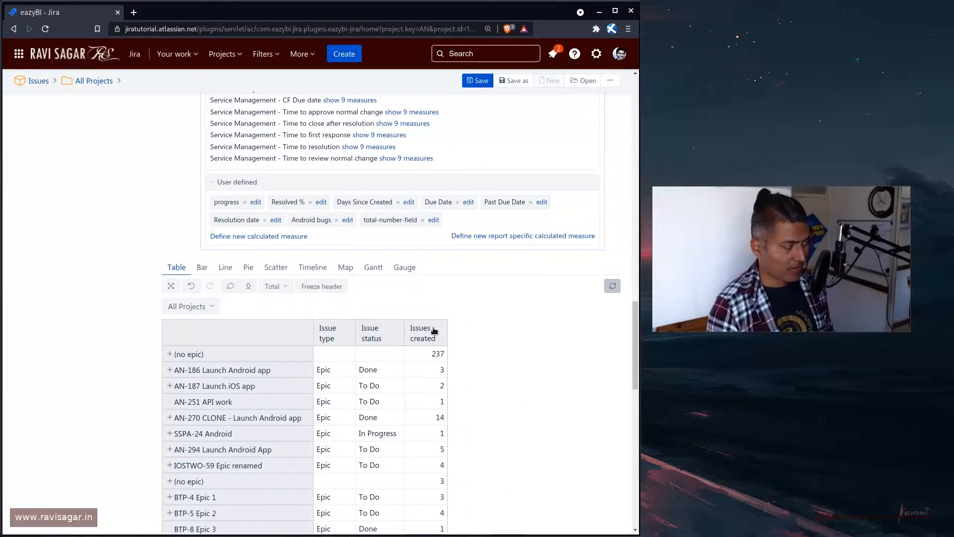
# - Search the page for "assignee" and add the Issue assignee measure to the report columns
pyautogui.scroll(3, 434, 330)
pyautogui.hotkey('ctrl', 'f')
pyautogui.write('ass')
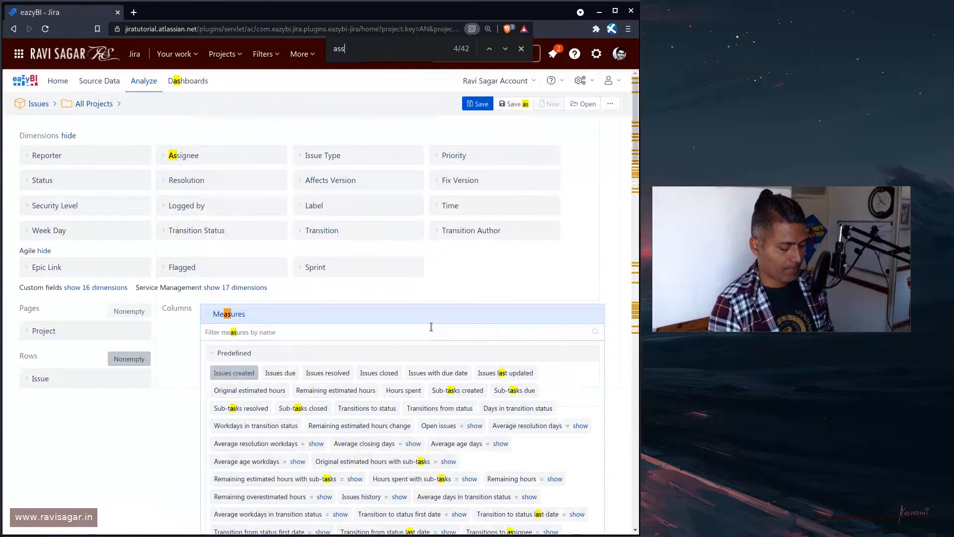
pyautogui.write('igne')
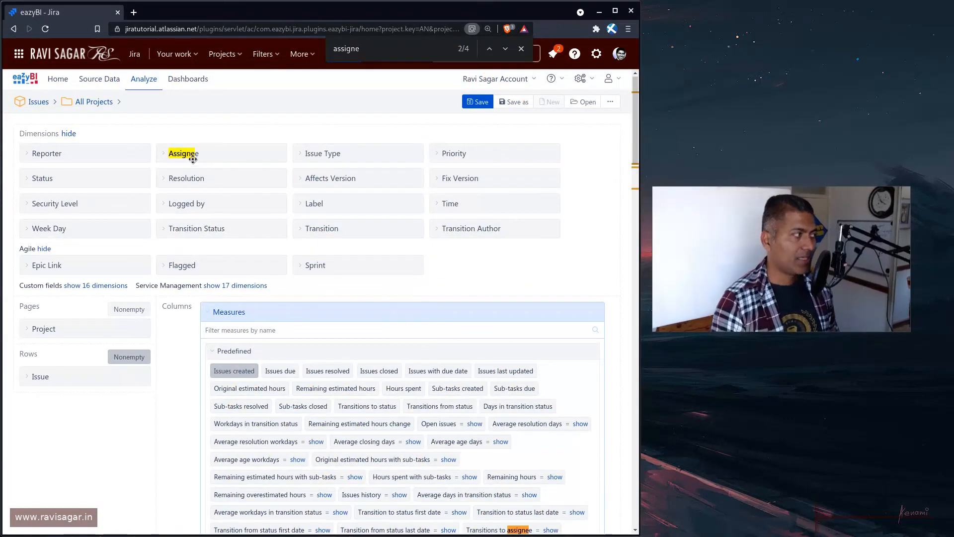
pyautogui.write('e')
pyautogui.press('Return')
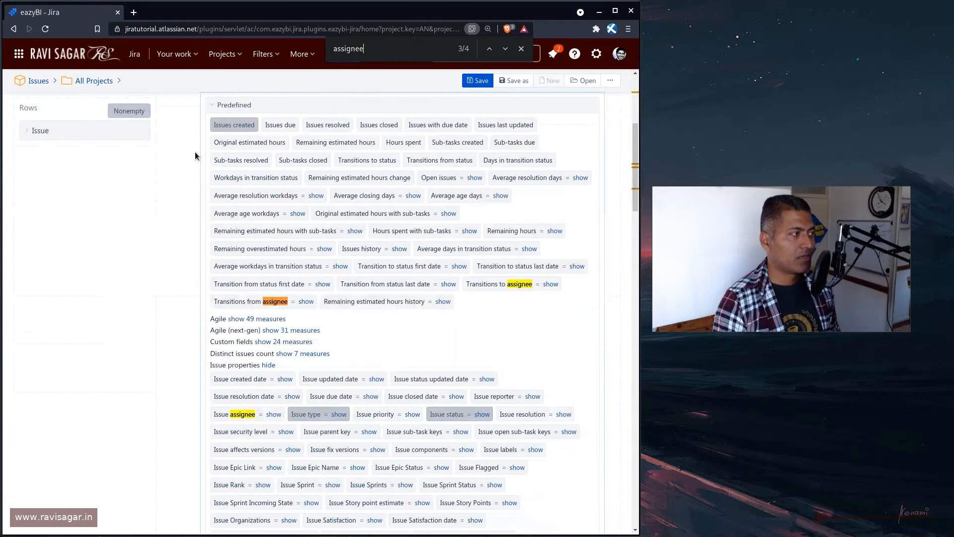
pyautogui.scroll(-1, 278, 343)
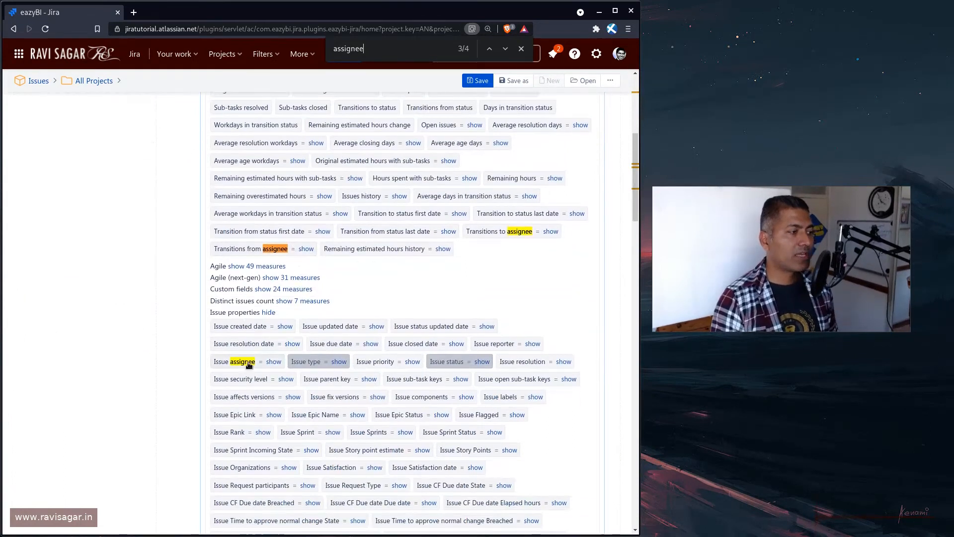
pyautogui.scroll(-15, 455, 441)
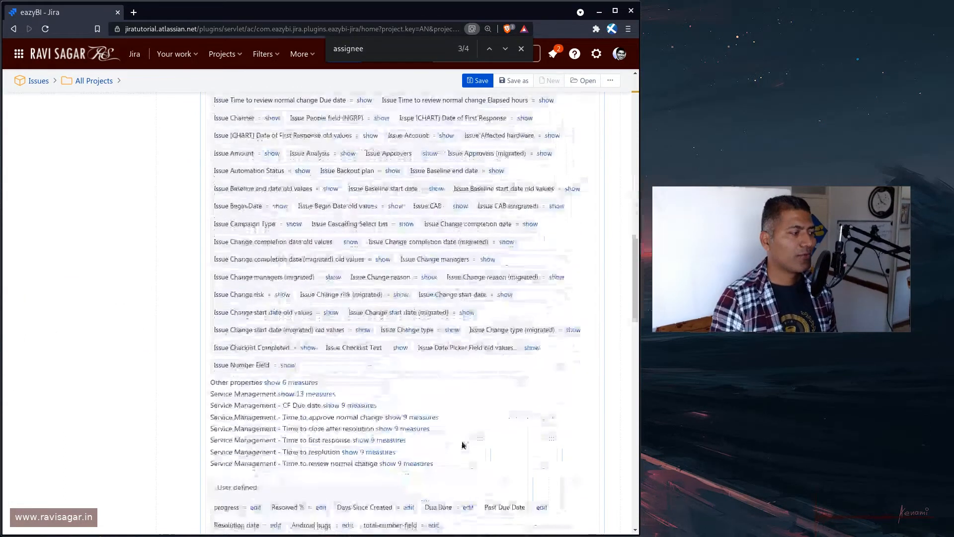
# - Check the Issue assignee column across the epic rows of all projects and collapse the Measures selection
pyautogui.scroll(-5, 501, 306)
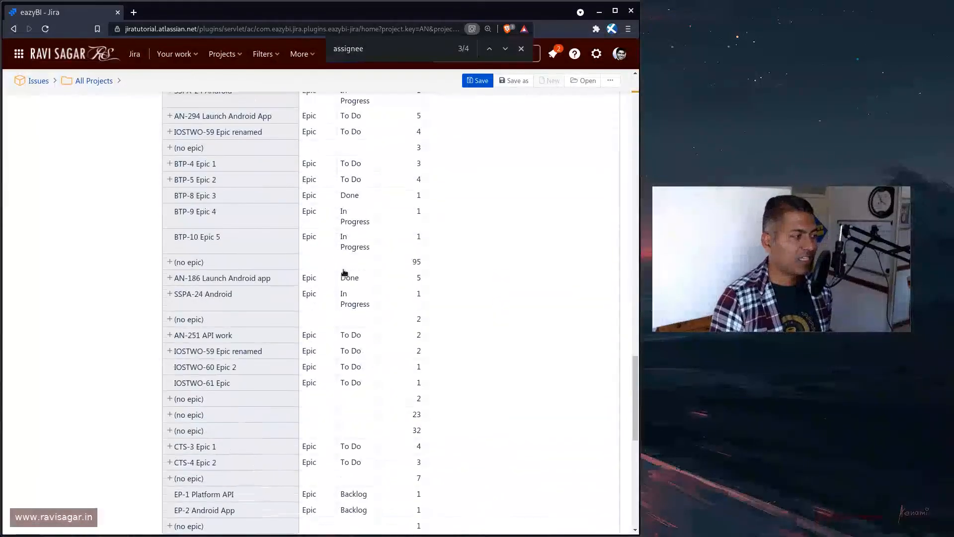
pyautogui.scroll(-10, 463, 374)
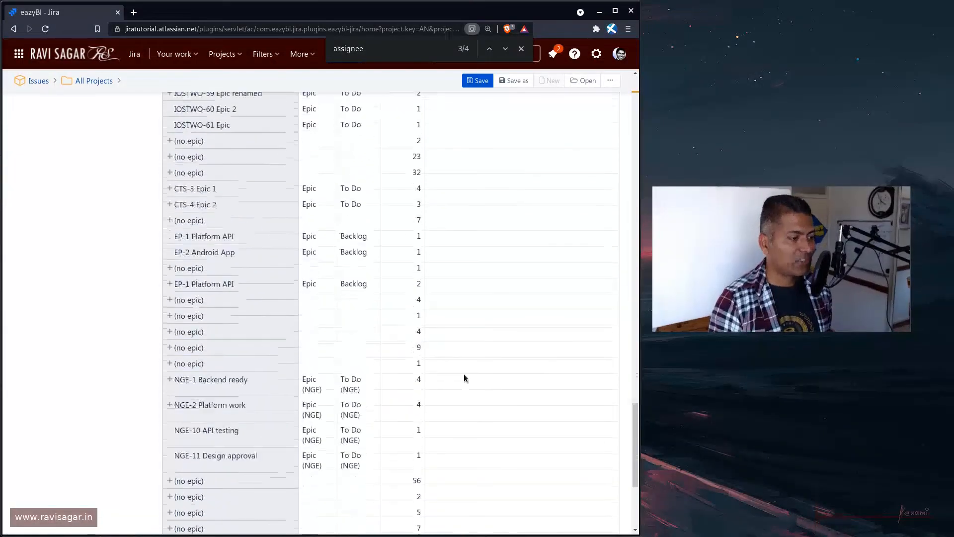
pyautogui.scroll(15, 439, 418)
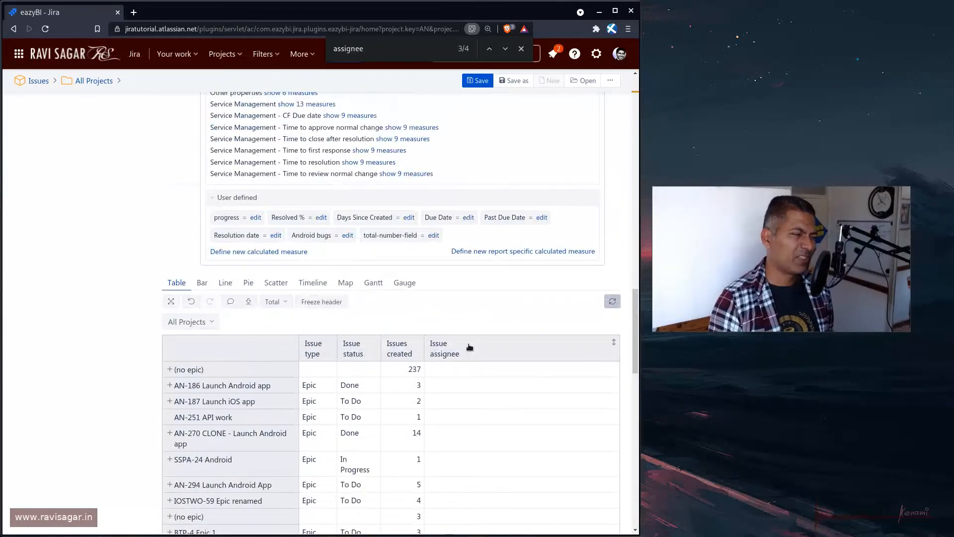
pyautogui.scroll(10, 405, 359)
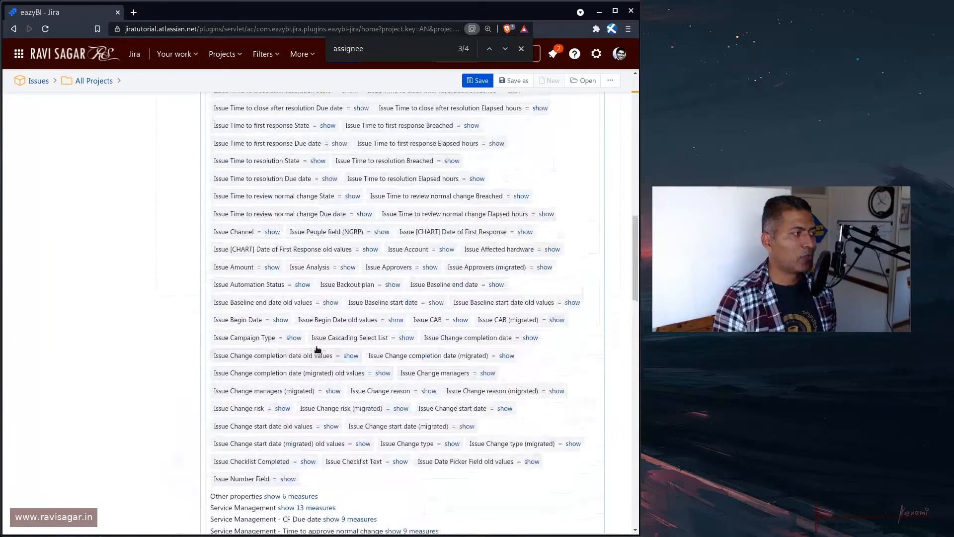
pyautogui.scroll(8, 315, 347)
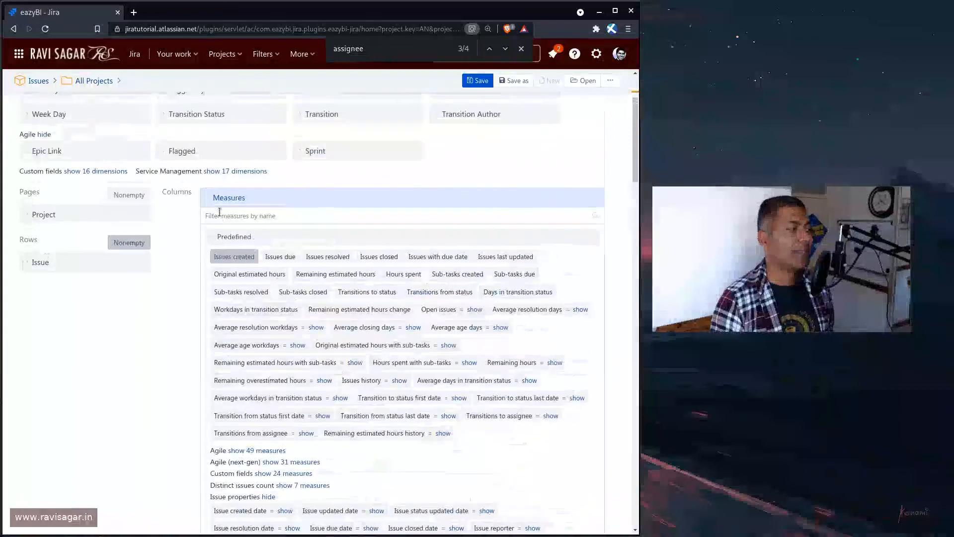
pyautogui.click(204, 192)
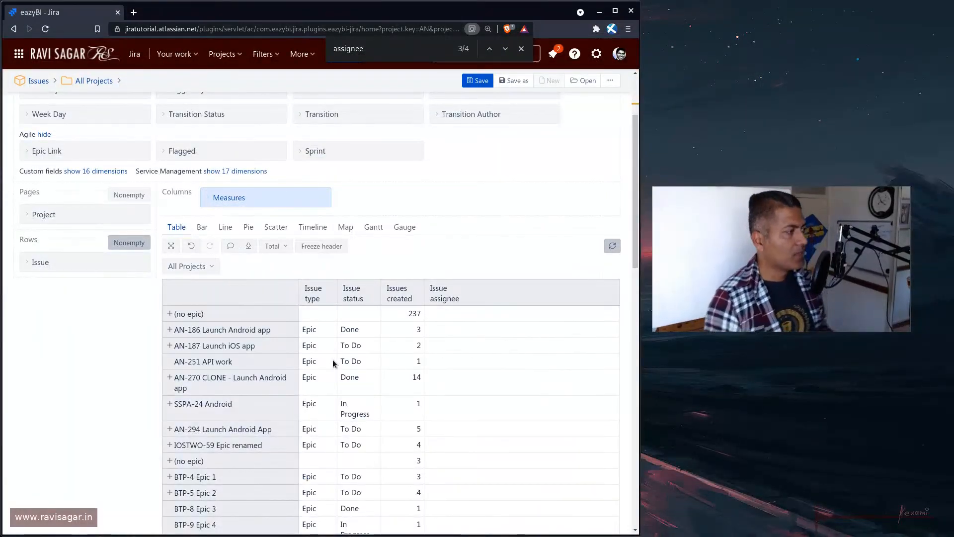
# - Reopen the Measures selection and review the issue properties, service management and user-defined measures above the table
pyautogui.click(220, 196)
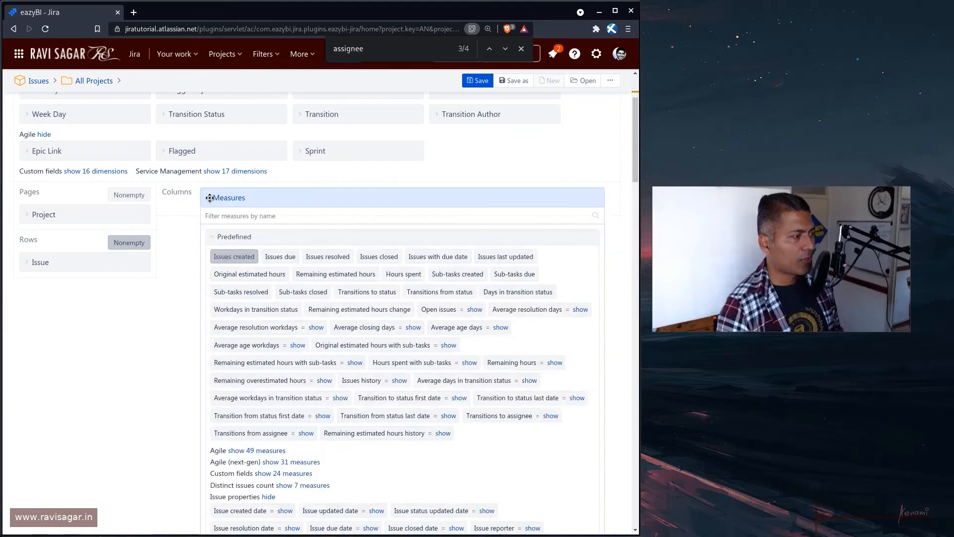
pyautogui.scroll(-5, 342, 305)
pyautogui.scroll(-3, 341, 301)
pyautogui.scroll(3, 351, 351)
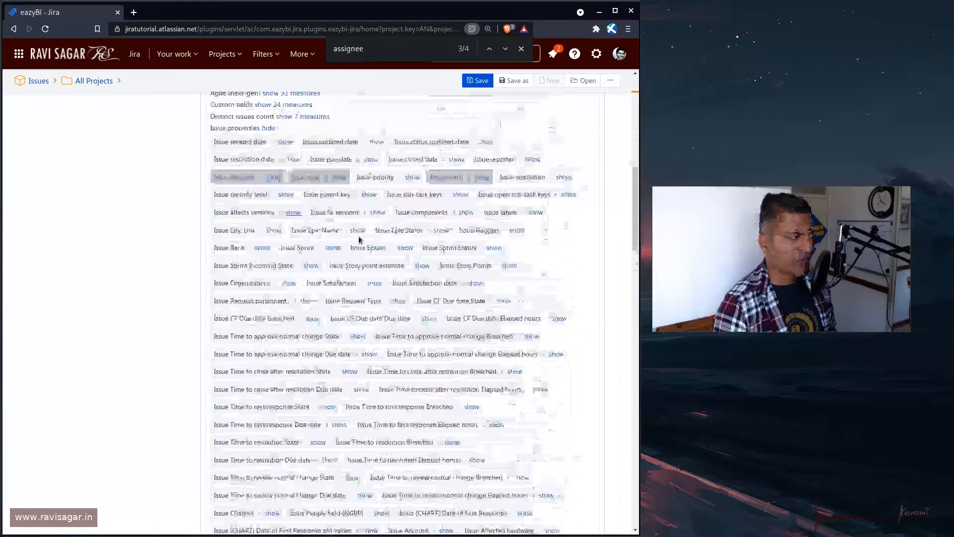
pyautogui.scroll(-10, 352, 350)
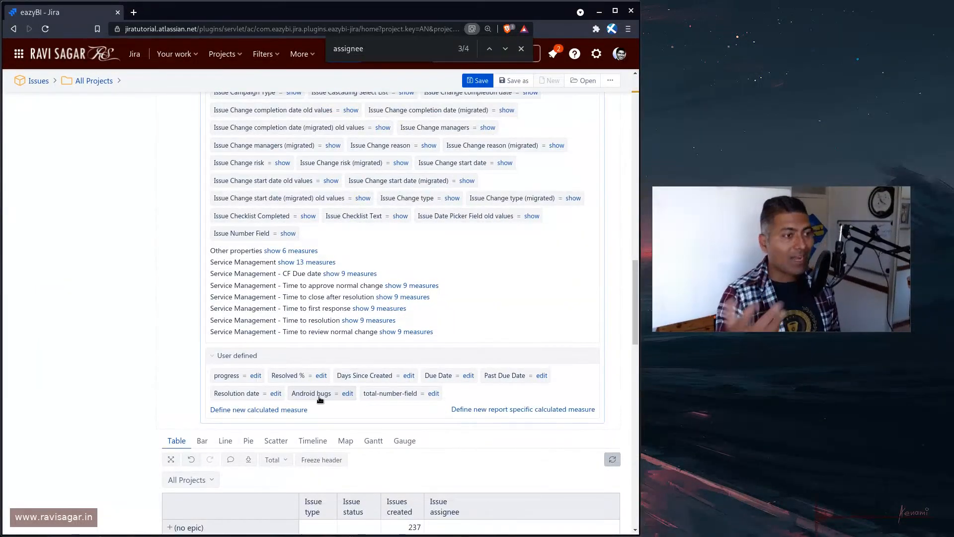
pyautogui.scroll(-3, 387, 374)
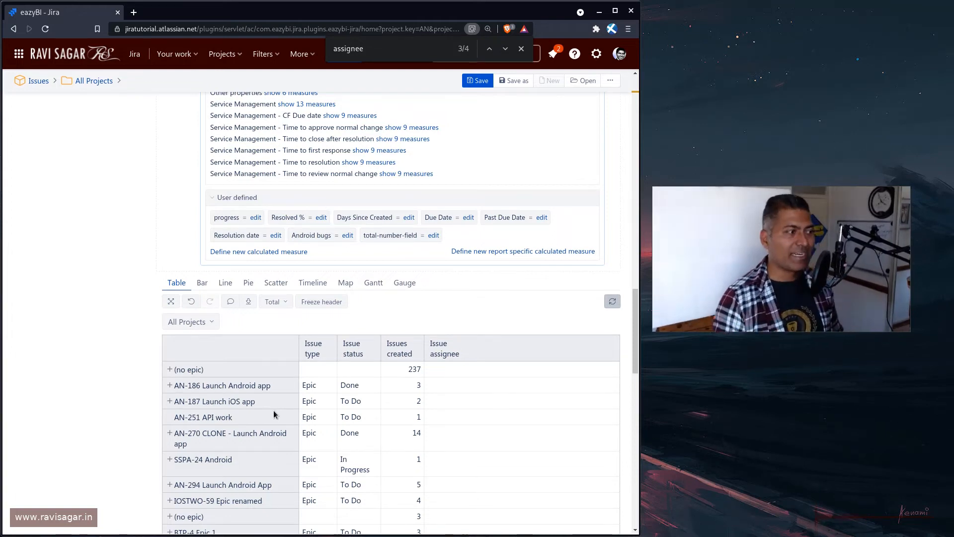
pyautogui.scroll(3, 390, 346)
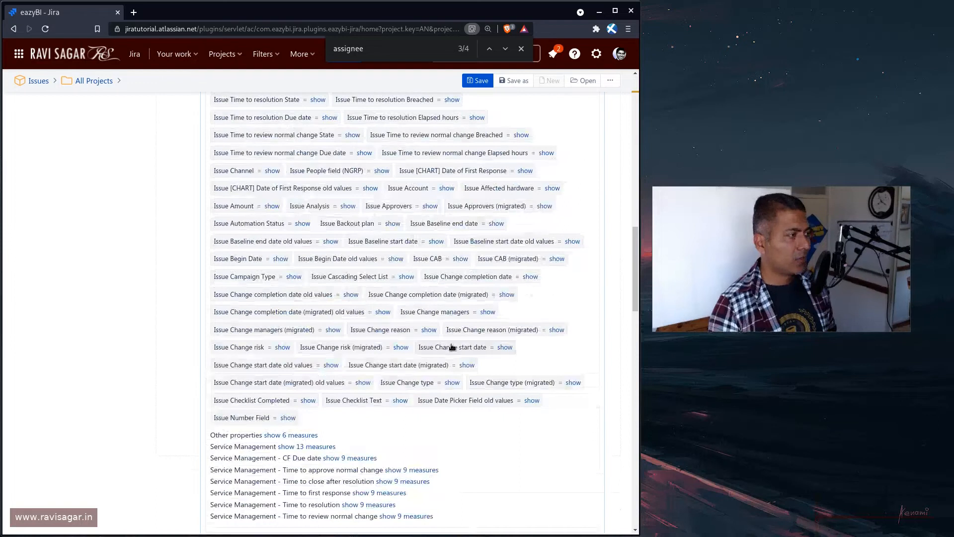
# - Add the Issue created date and Issue due date measures from the issue properties to the report columns
pyautogui.scroll(15, 454, 347)
pyautogui.scroll(-3, 454, 347)
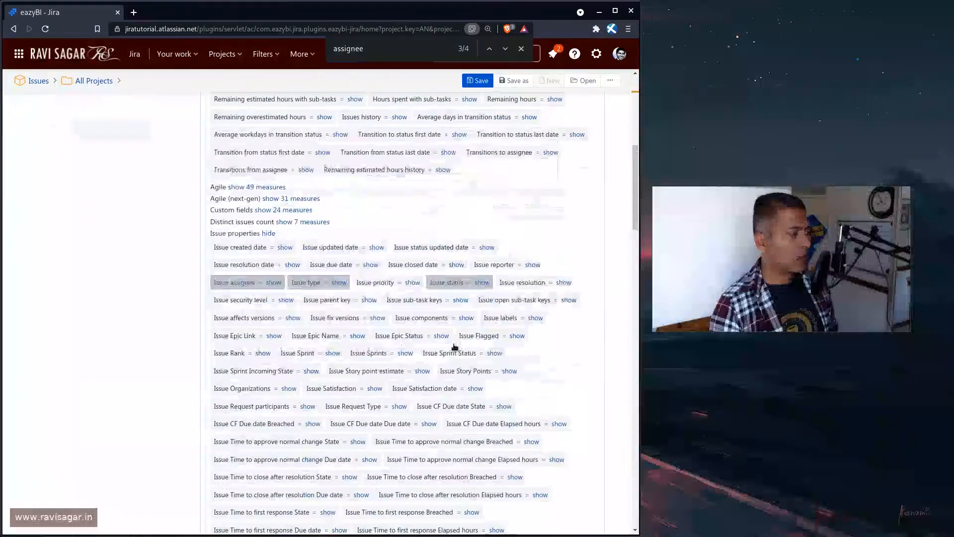
pyautogui.scroll(-1, 381, 228)
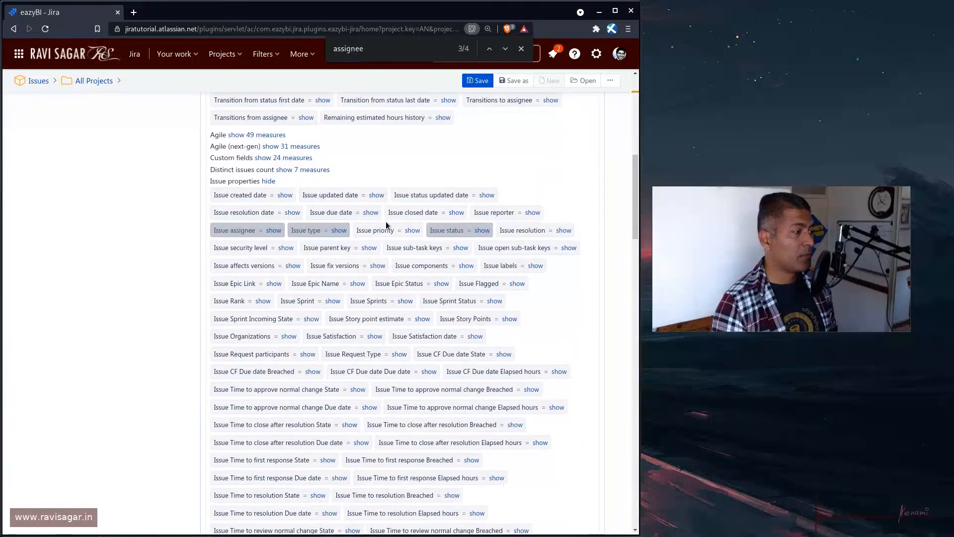
pyautogui.click(247, 195)
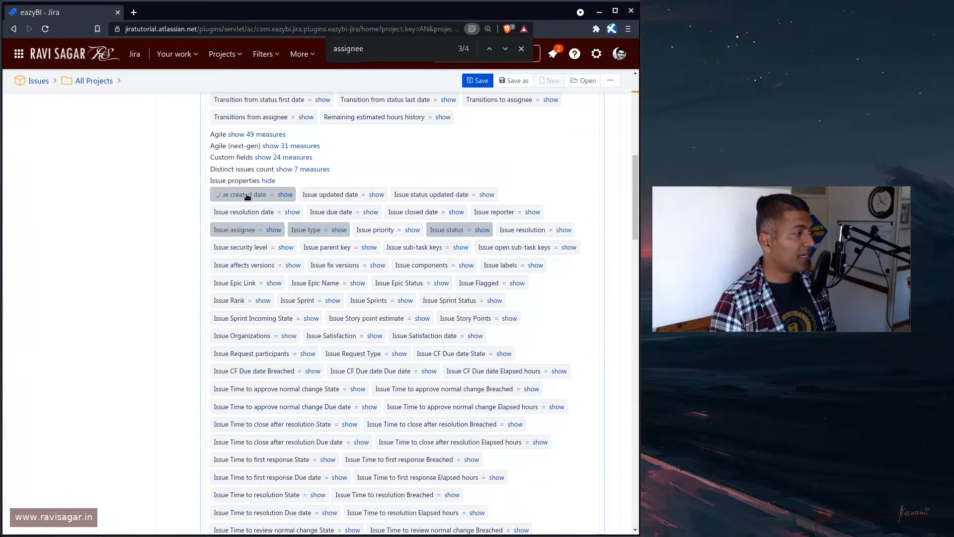
pyautogui.click(342, 213)
# - Look for the original estimate among the measures and add Original estimated hours to the report columns
pyautogui.scroll(-8, 451, 326)
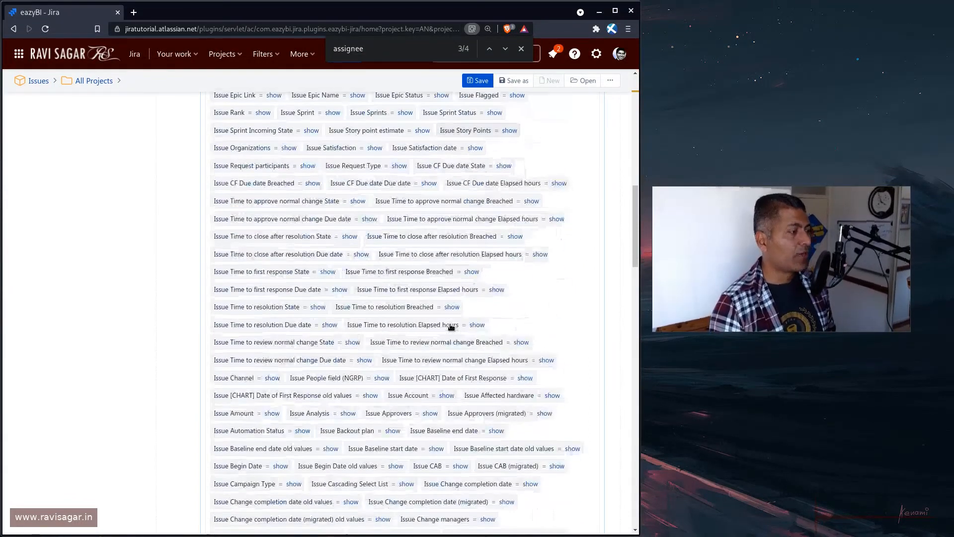
pyautogui.hotkey('ctrl', 'f')
pyautogui.write('orignal')
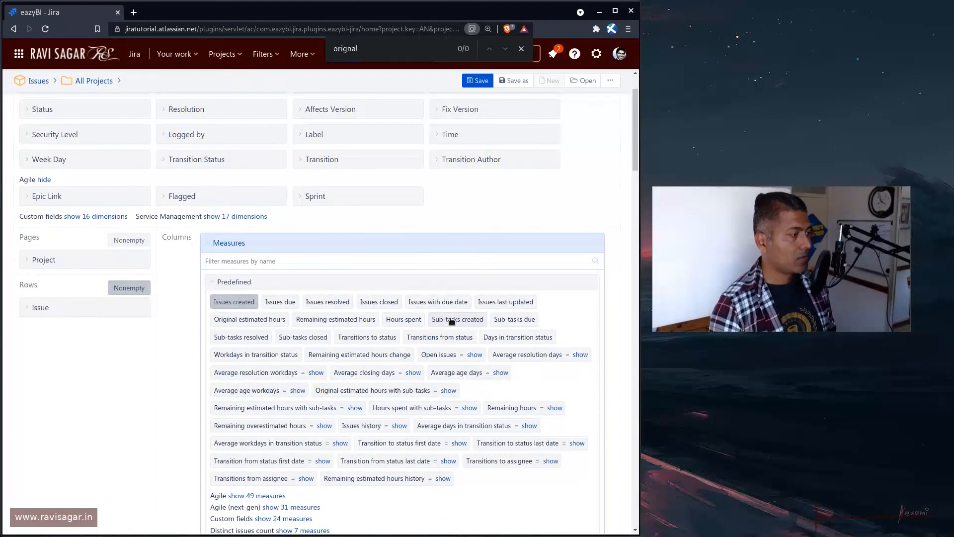
pyautogui.click(251, 320)
pyautogui.scroll(-7, 251, 325)
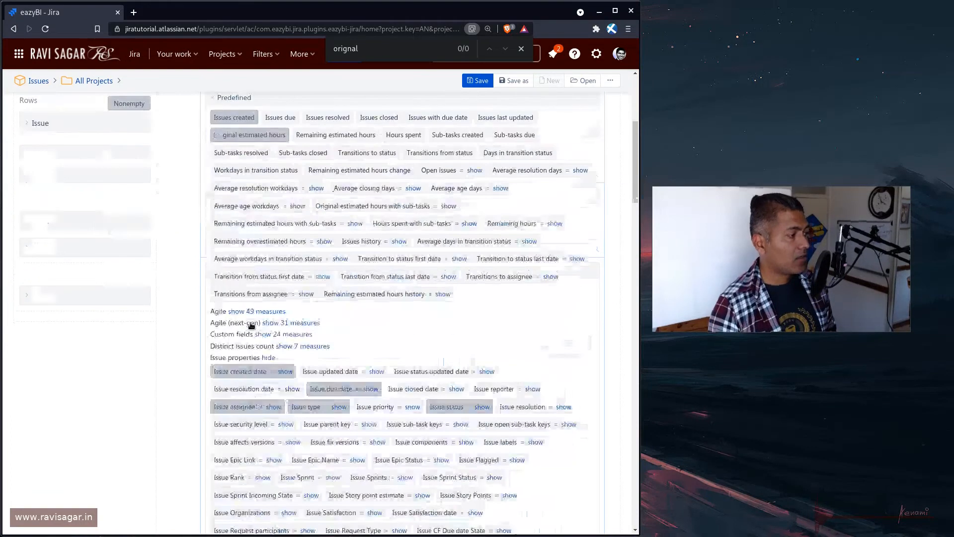
# - Show the Agile measures and add Story Points created to the report columns
pyautogui.scroll(2, 247, 129)
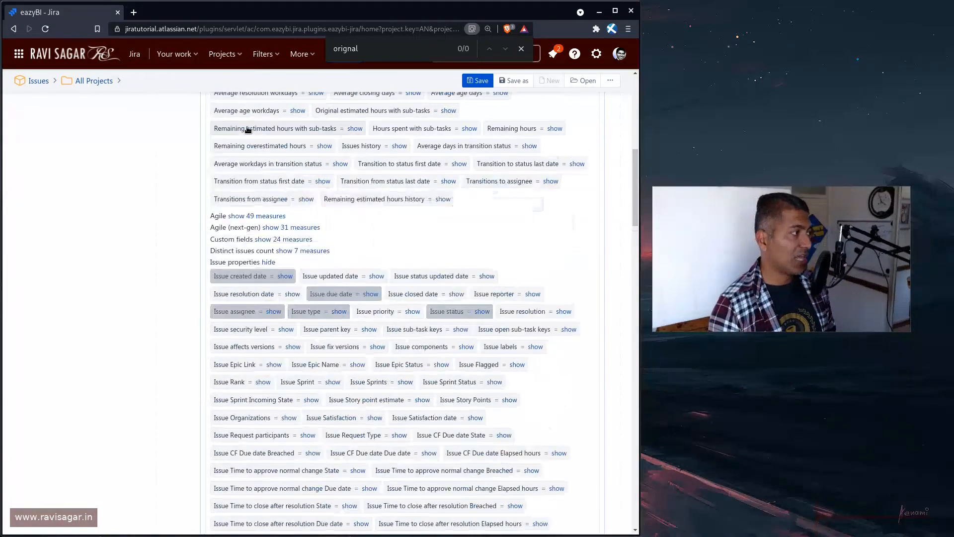
pyautogui.click(271, 217)
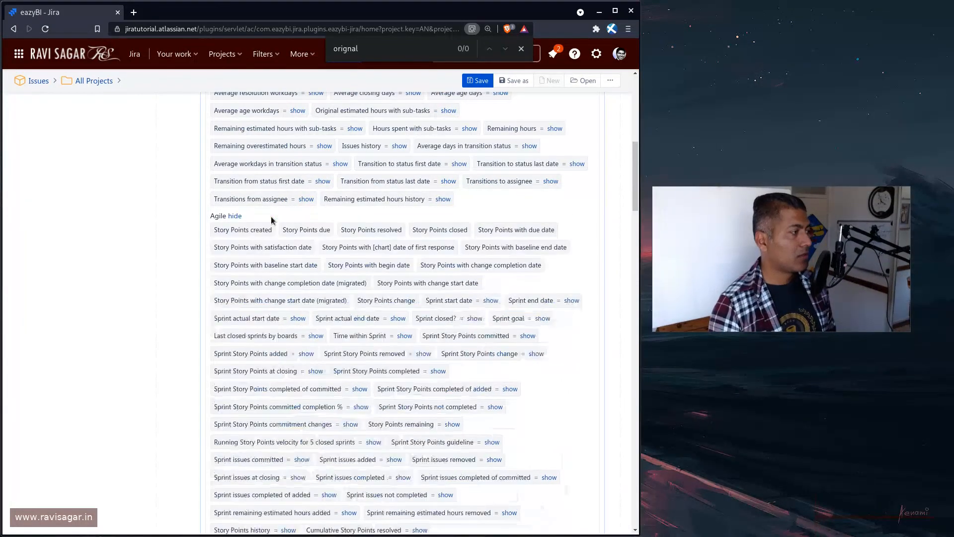
pyautogui.click(249, 232)
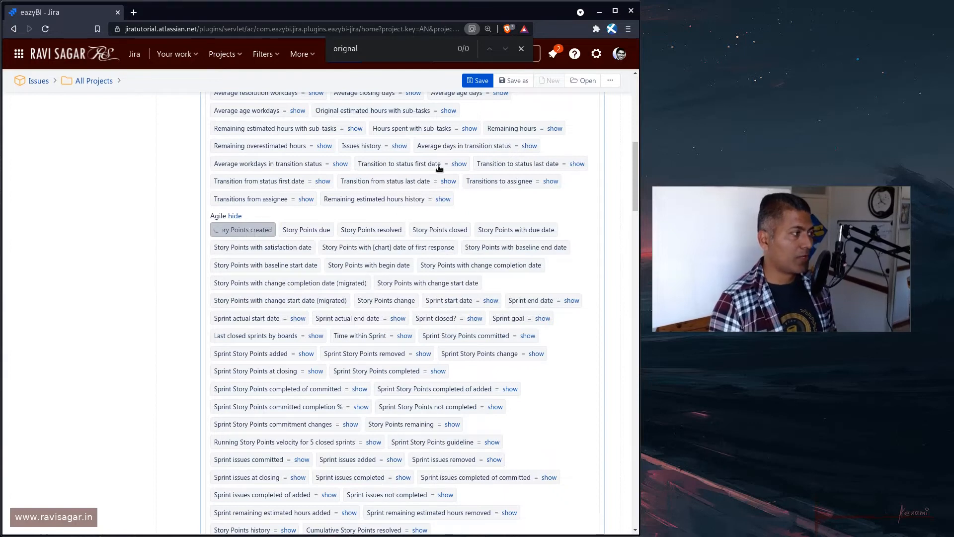
# - Search the page for the time spent measure using "spent" and add Hours spent to the report columns
pyautogui.doubleClick(375, 49)
pyautogui.write('time sp')
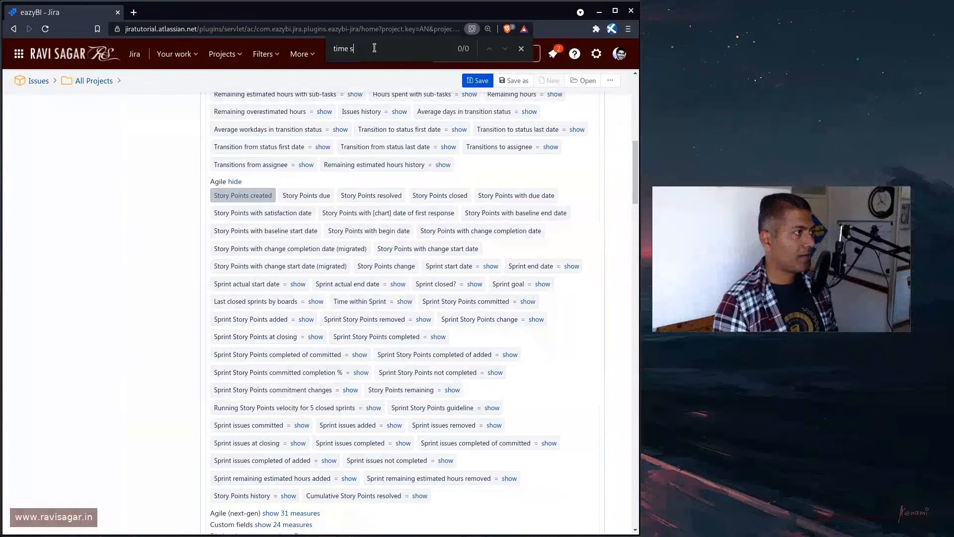
pyautogui.press('BackSpace')
pyautogui.press('BackSpace')
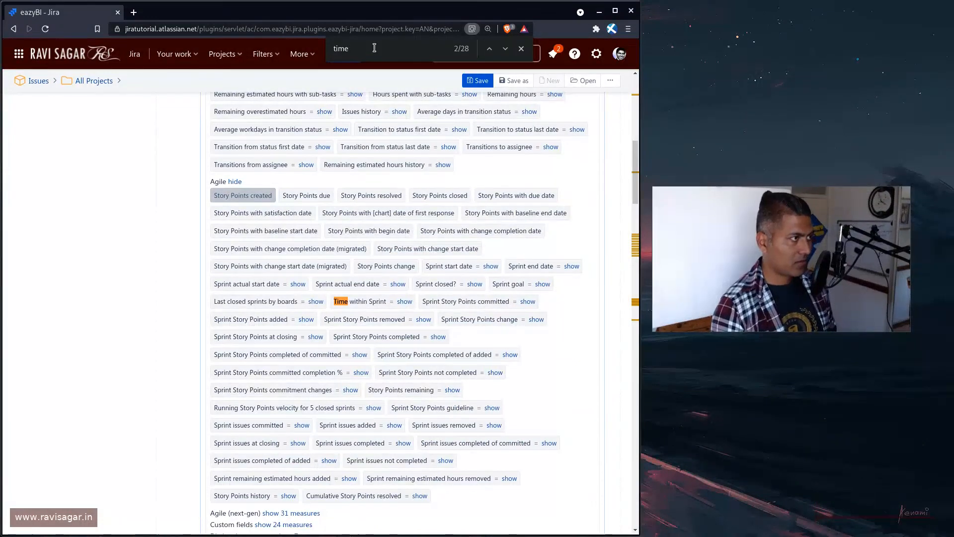
pyautogui.press('BackSpace')
pyautogui.press('BackSpace')
pyautogui.press('BackSpace')
pyautogui.press('BackSpace')
pyautogui.write('spent')
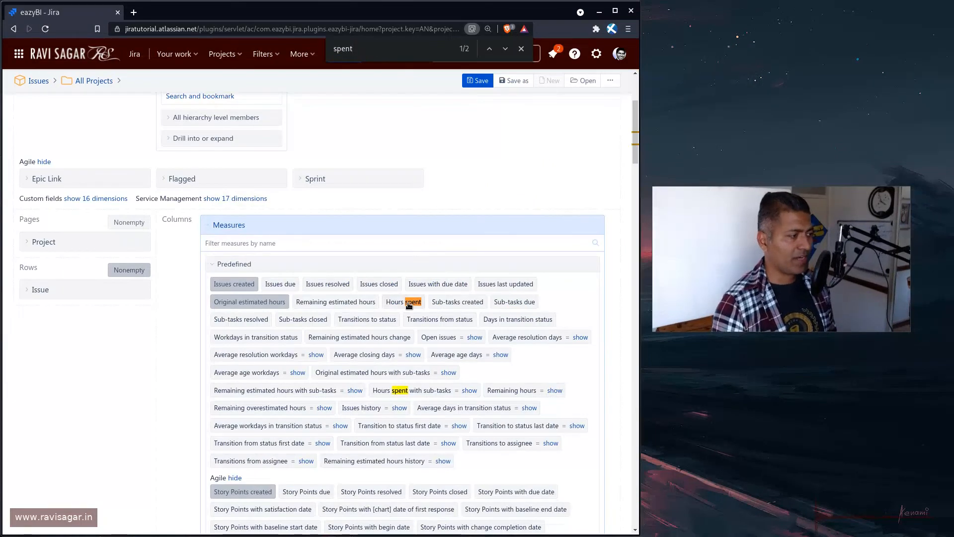
pyautogui.moveTo(410, 301); pyautogui.dragTo(207, 225)
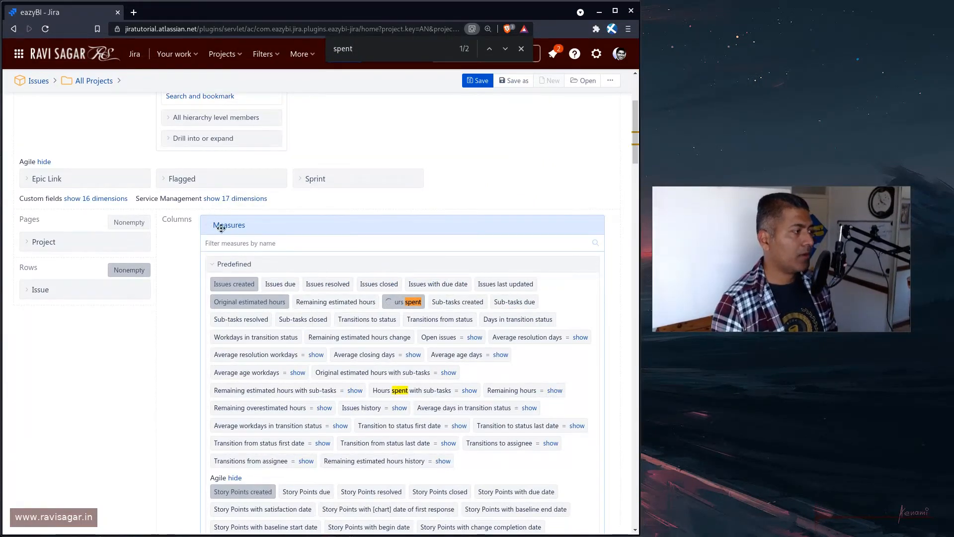
# - Collapse the Measures selection and save the report in the All Projects folder as list-all-epics
pyautogui.scroll(-3, 312, 277)
pyautogui.scroll(-15, 312, 276)
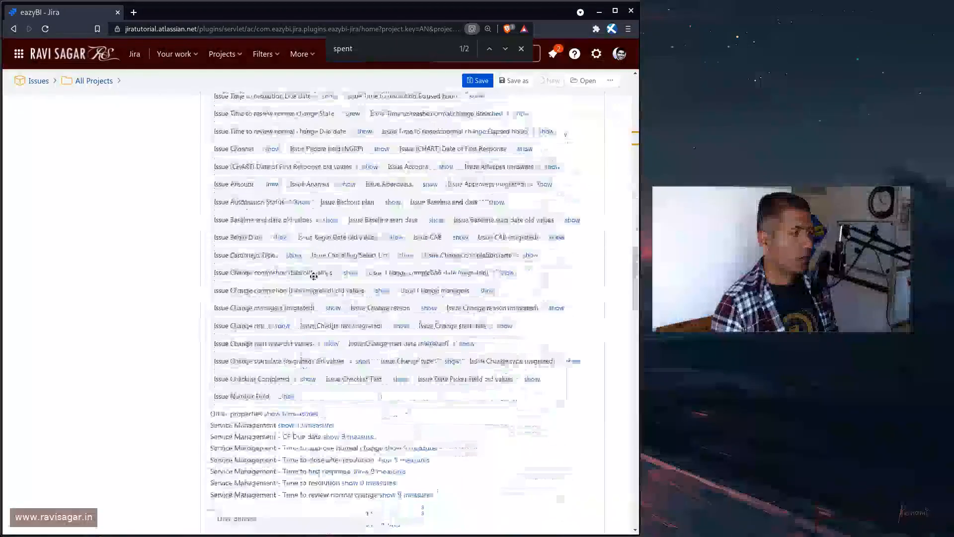
pyautogui.scroll(9, 395, 433)
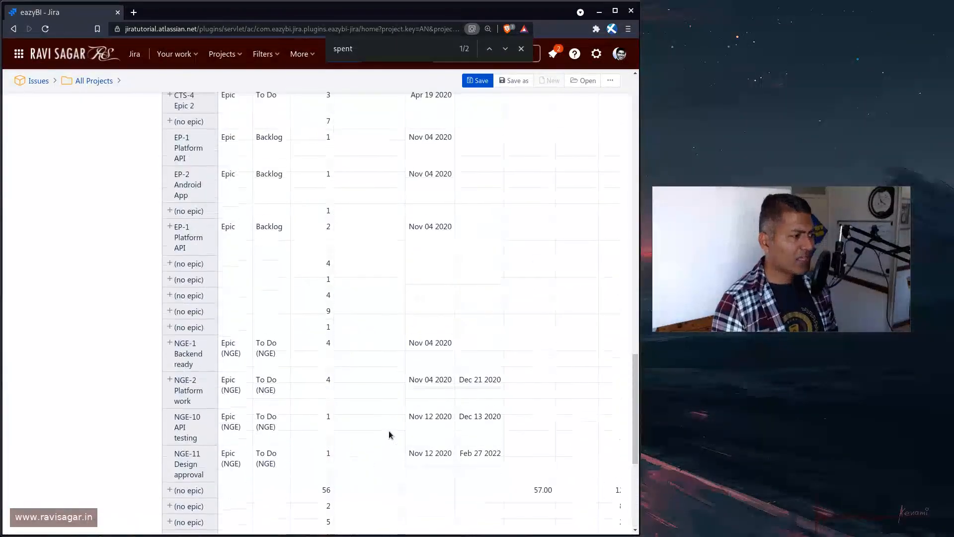
pyautogui.scroll(15, 390, 434)
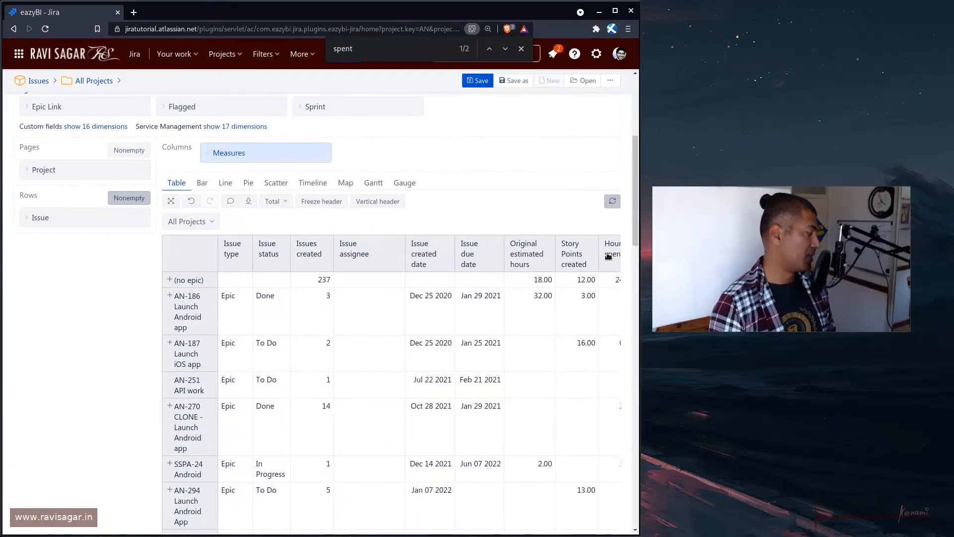
pyautogui.click(472, 82)
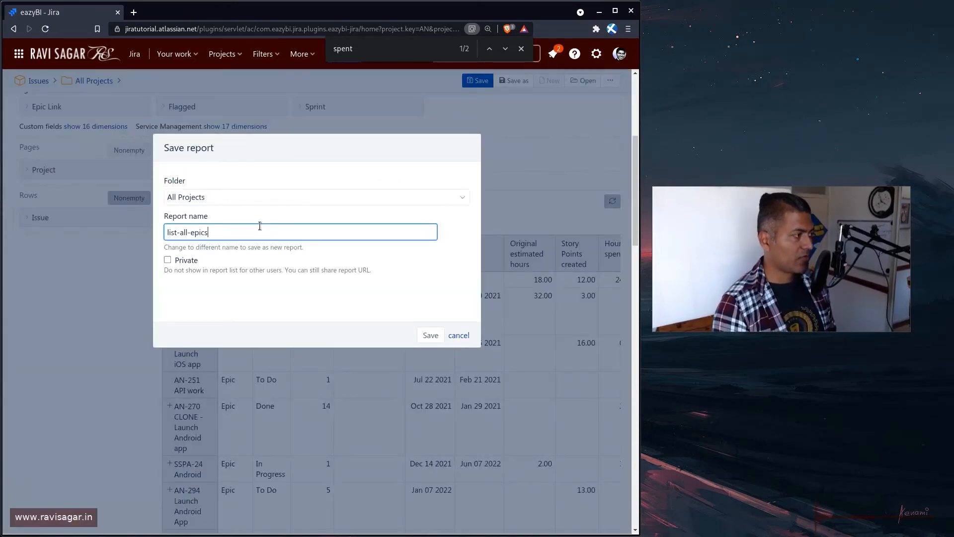
pyautogui.write('list-all-epics')
pyautogui.press('Return')
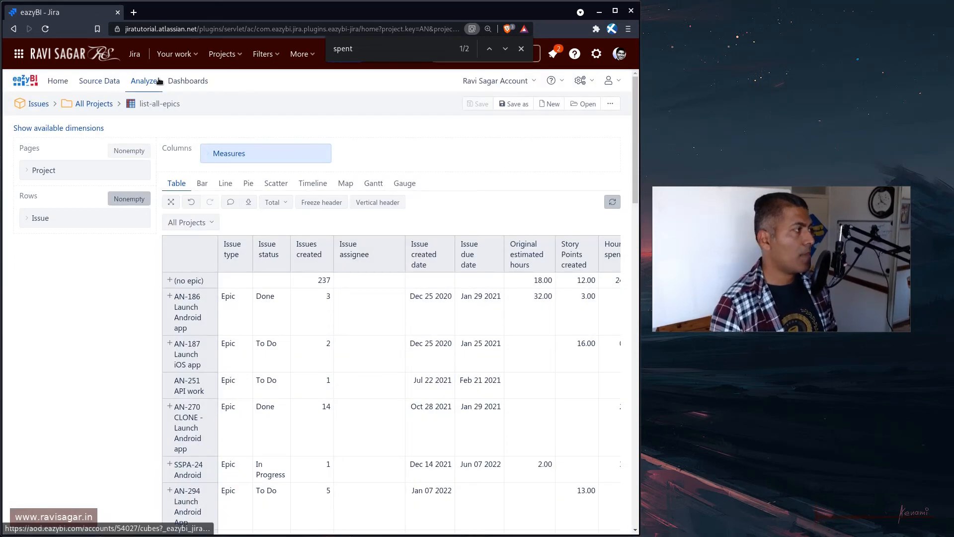
# - Create a new eazyBI dashboard and name it Agile
pyautogui.click(188, 82)
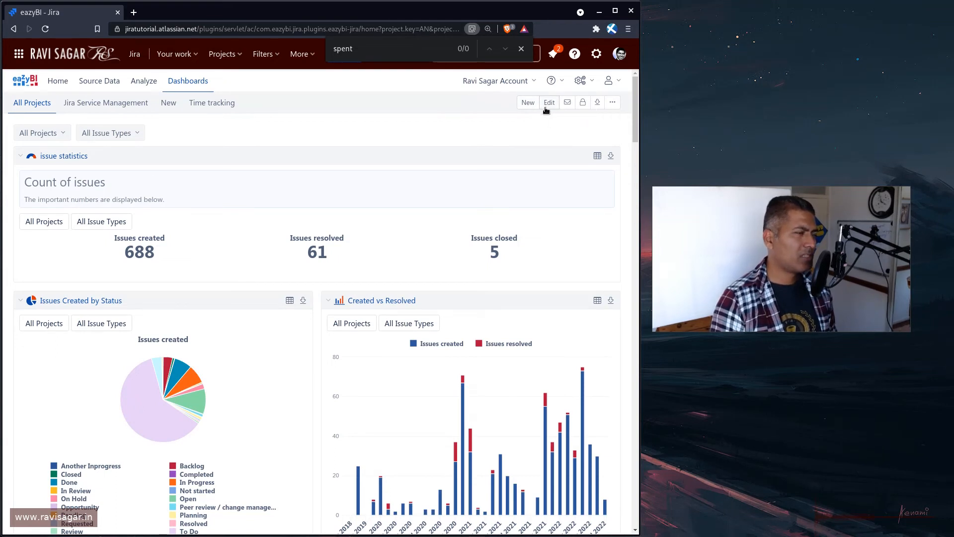
pyautogui.click(528, 103)
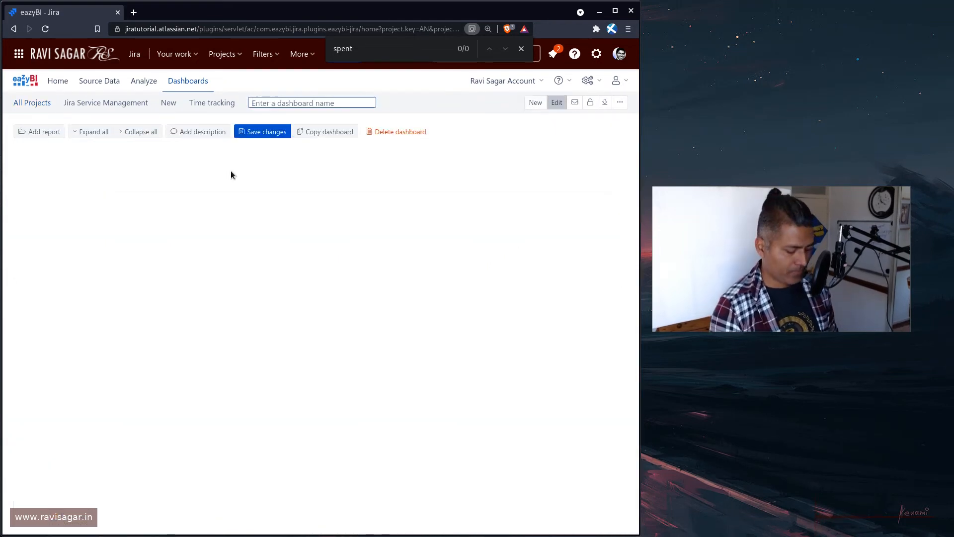
pyautogui.write('Agile')
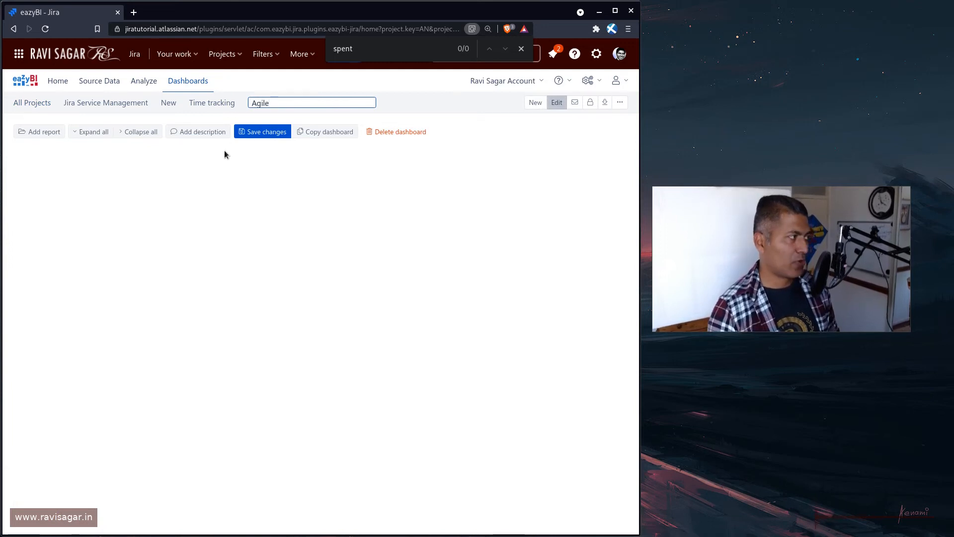
# - Add the list-all-epics report from the All Projects folder to the Agile dashboard and save the dashboard
pyautogui.click(31, 133)
pyautogui.click(105, 184)
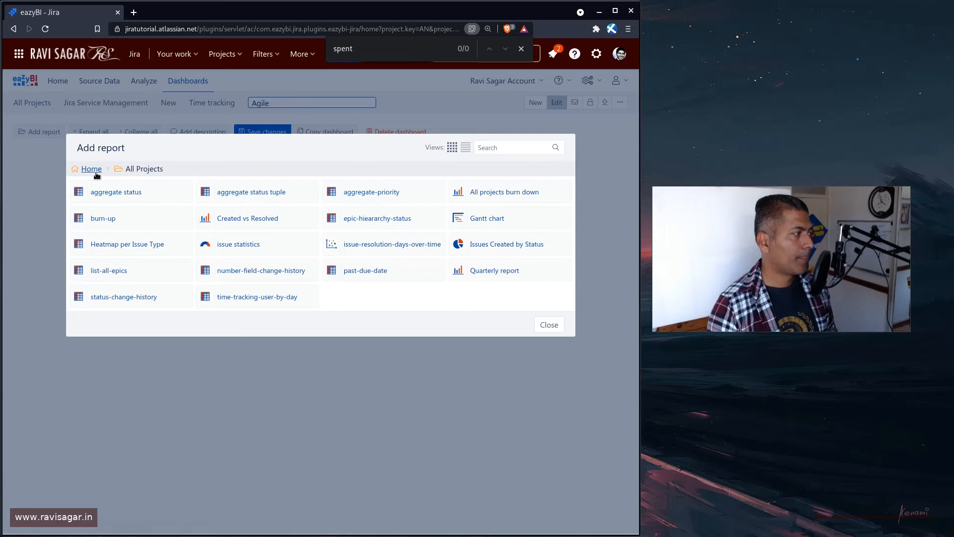
pyautogui.click(92, 169)
pyautogui.click(111, 180)
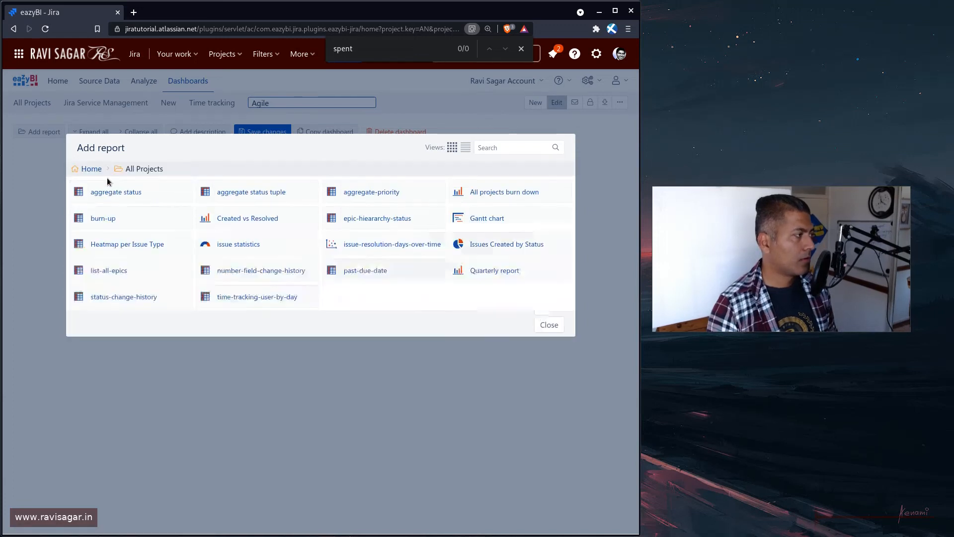
pyautogui.click(118, 271)
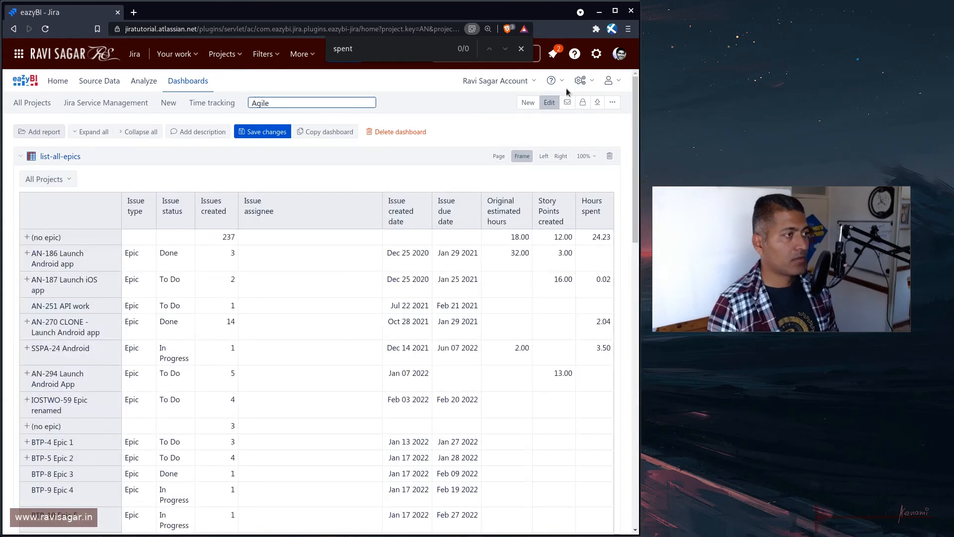
pyautogui.click(277, 134)
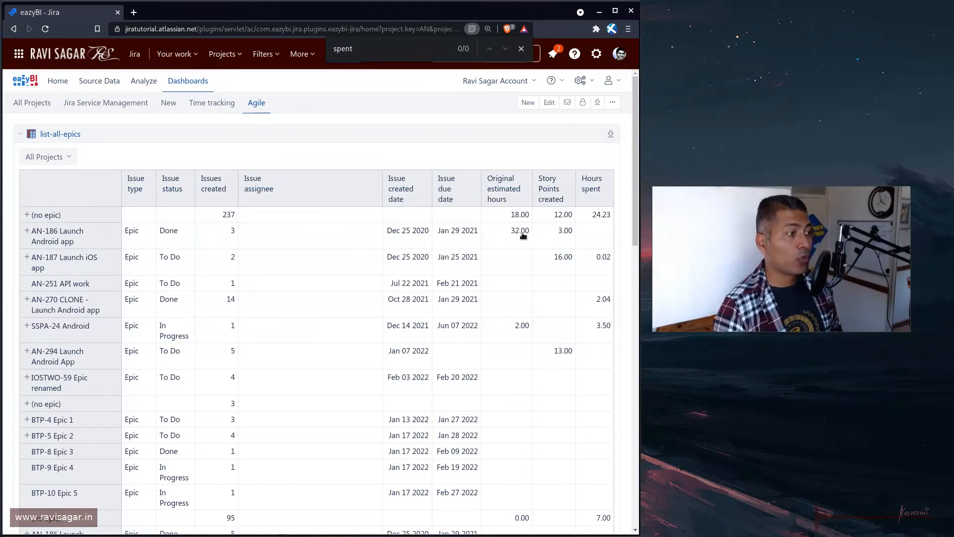
# - Expand epics AN-186 with its story AN-204, AN-187, SSPA-24 and AN-251 in the dashboard report to examine their child issues
pyautogui.click(27, 233)
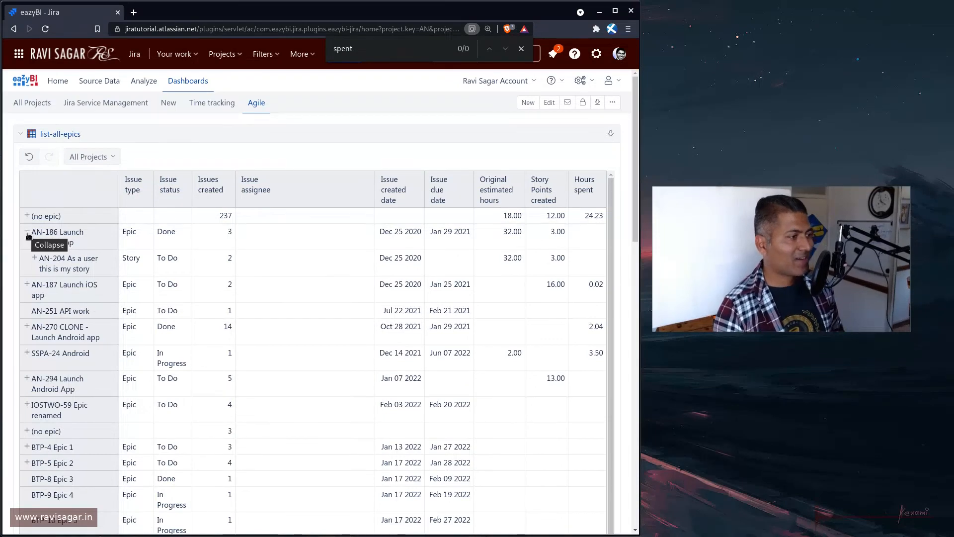
pyautogui.click(32, 260)
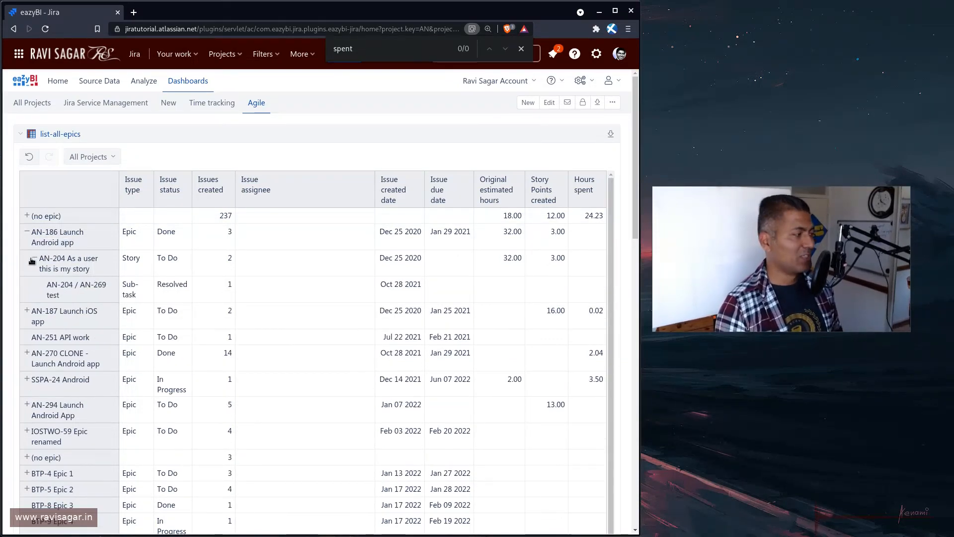
pyautogui.click(27, 312)
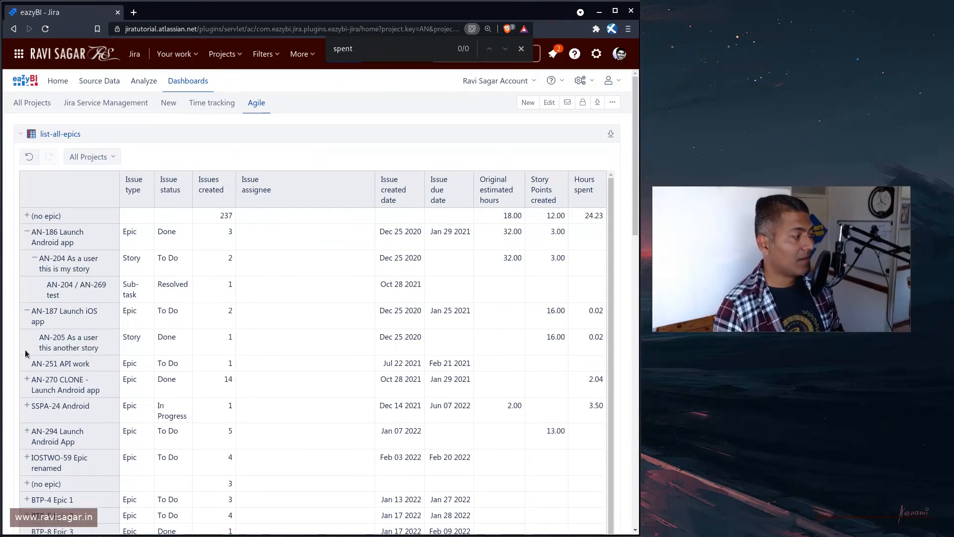
pyautogui.scroll(-2, 45, 376)
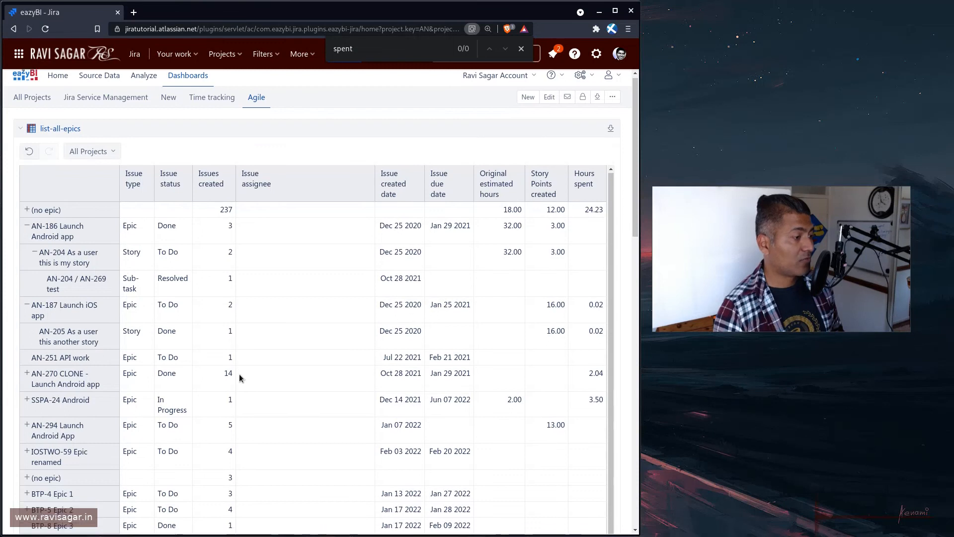
pyautogui.click(29, 300)
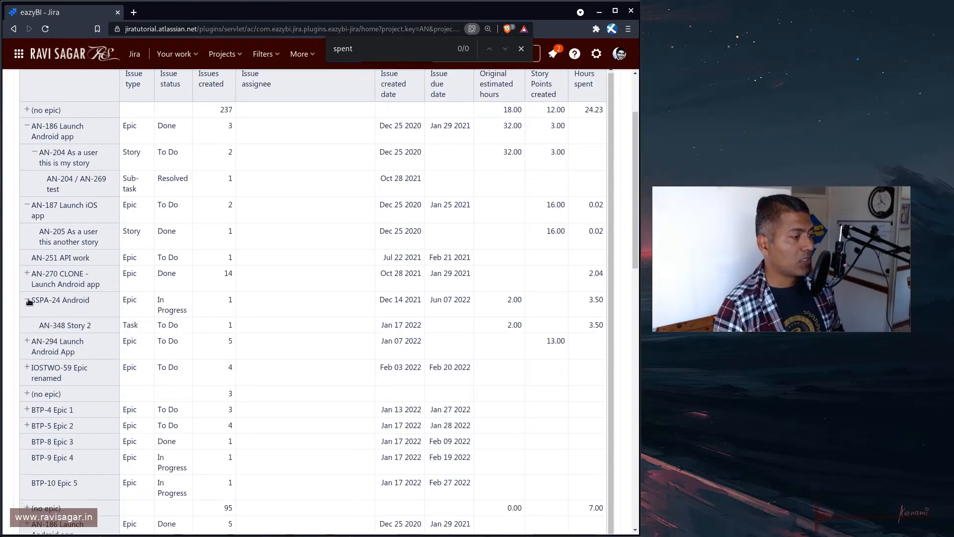
pyautogui.scroll(-2, 145, 395)
pyautogui.scroll(-1, 145, 393)
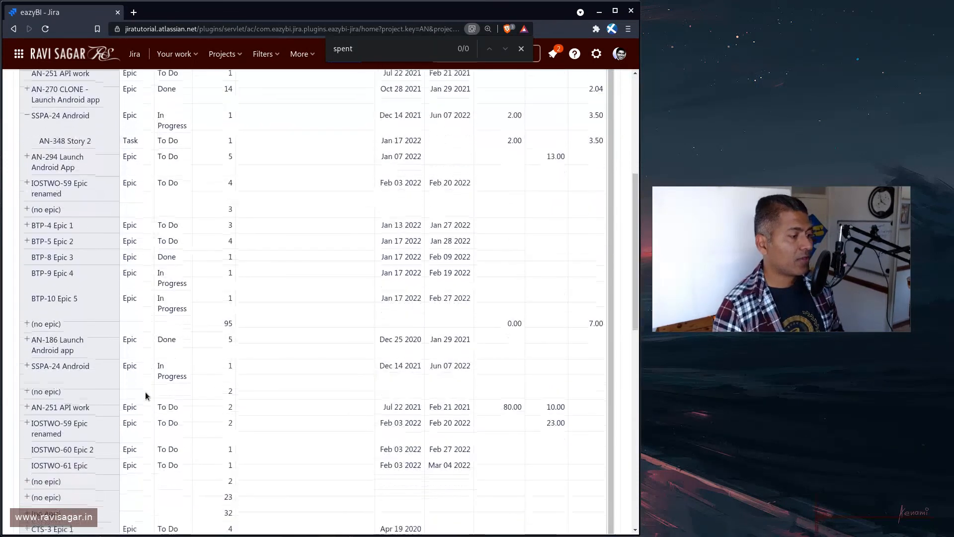
pyautogui.click(25, 406)
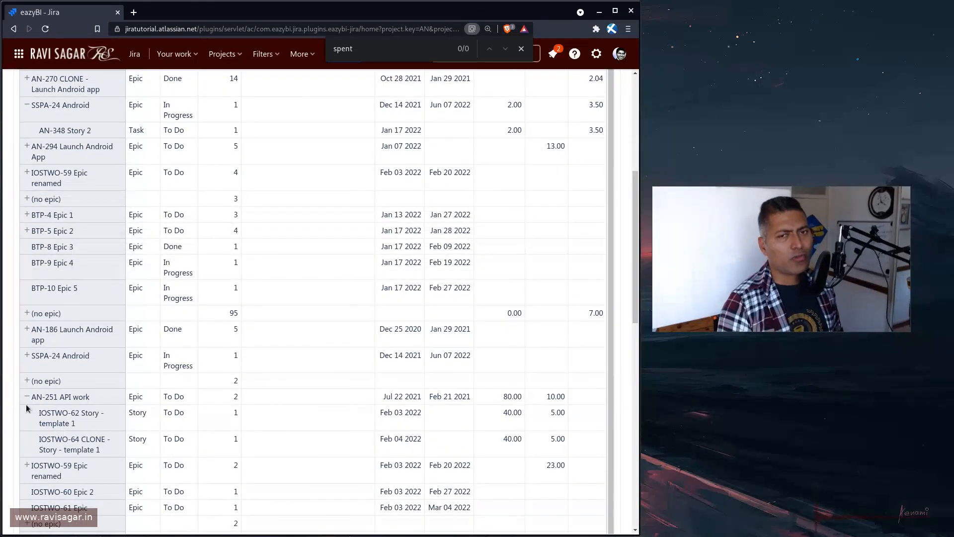
pyautogui.scroll(-3, 27, 400)
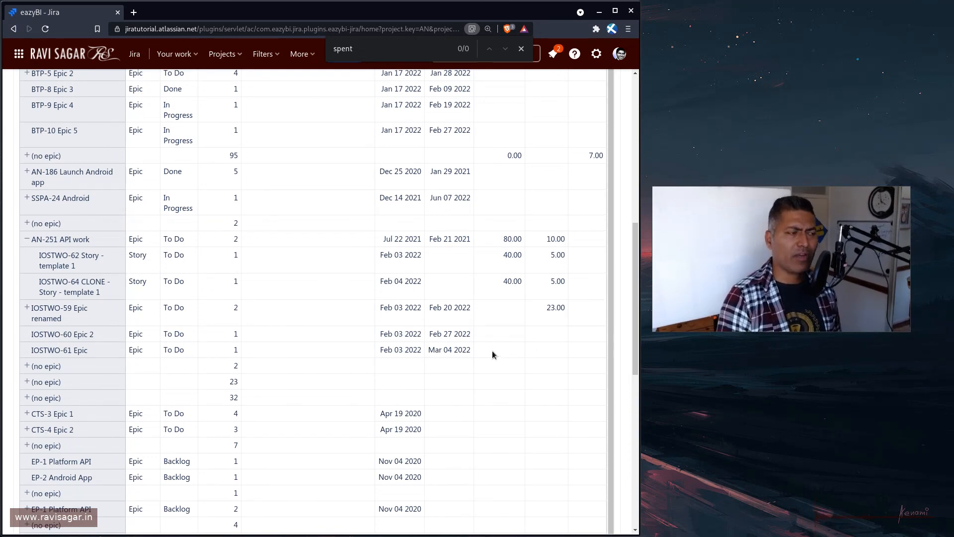
# - Collapse the expanded epics AN-186, AN-187 and SSPA-24 near the start of the dashboard report
pyautogui.scroll(10, 492, 354)
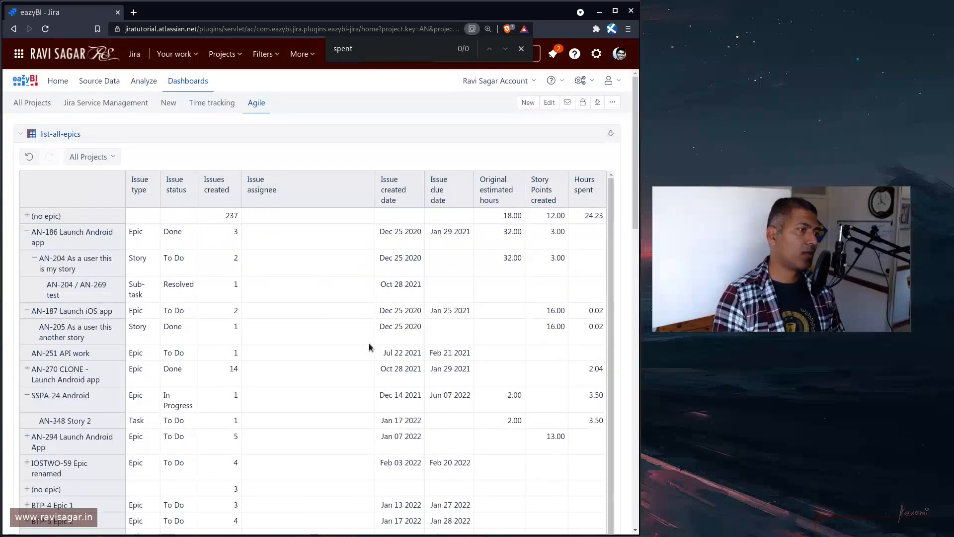
pyautogui.click(27, 231)
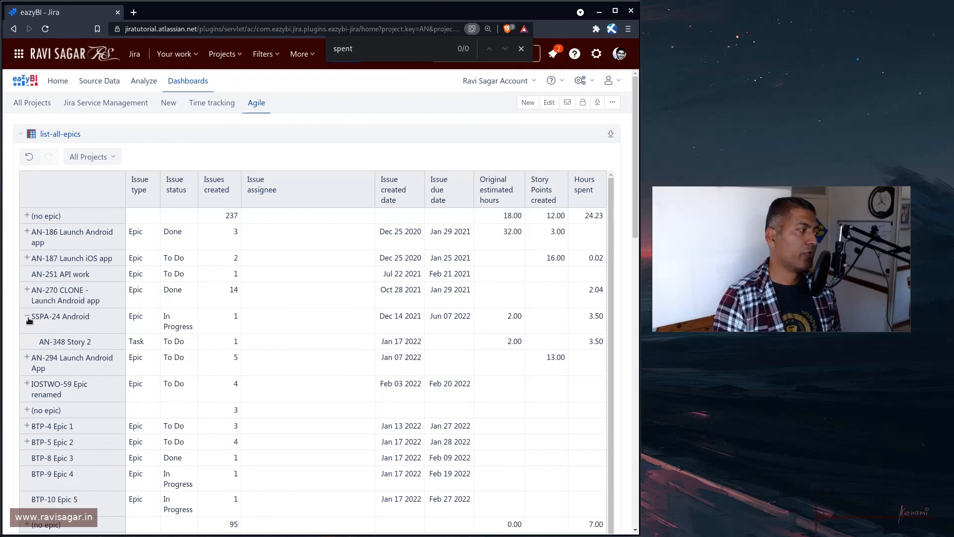
pyautogui.click(28, 319)
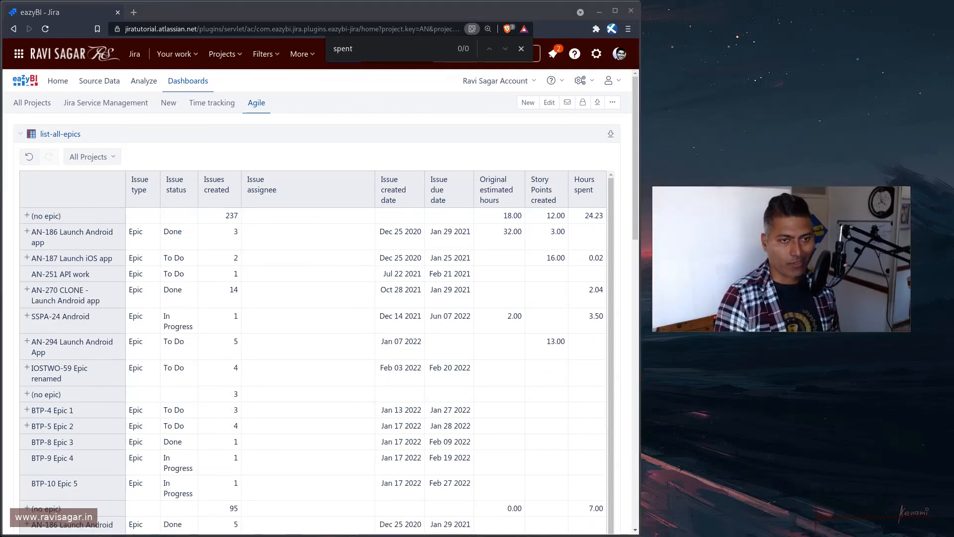